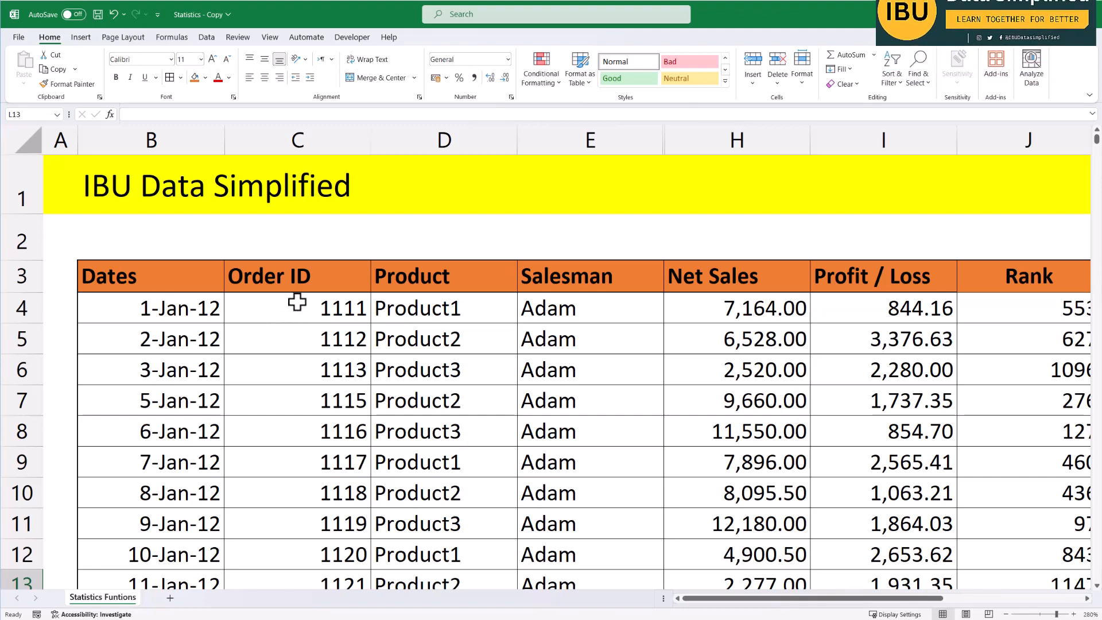
Examine the sales data table and the Statistical Formula table beside it.
click(365, 238)
ctrl+scroll(193, 271, down, 2)
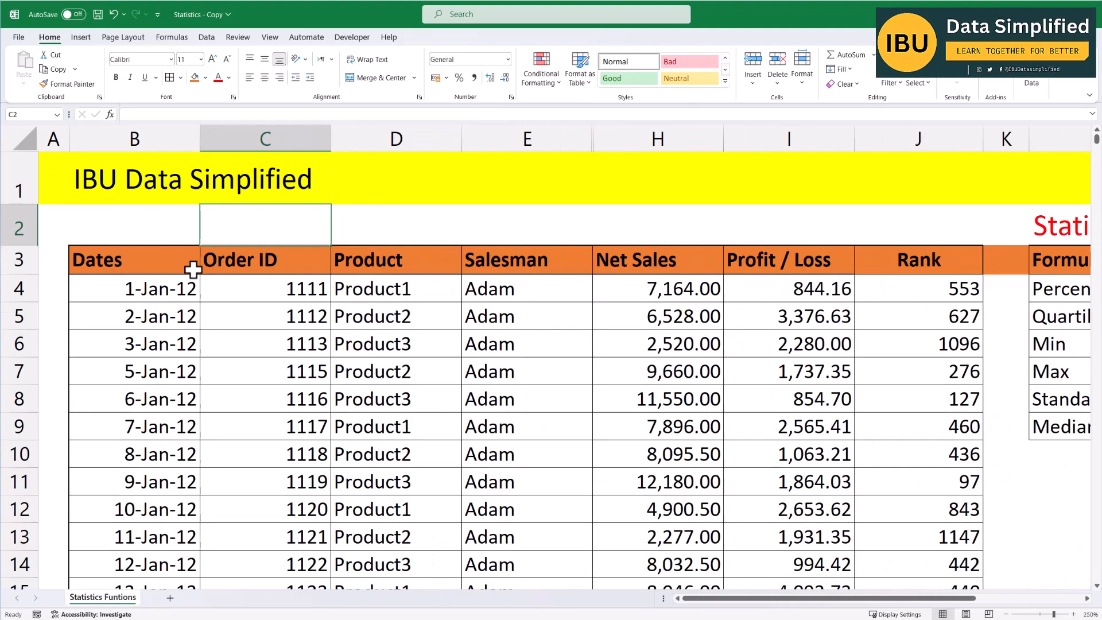
ctrl+scroll(225, 318, down, 2)
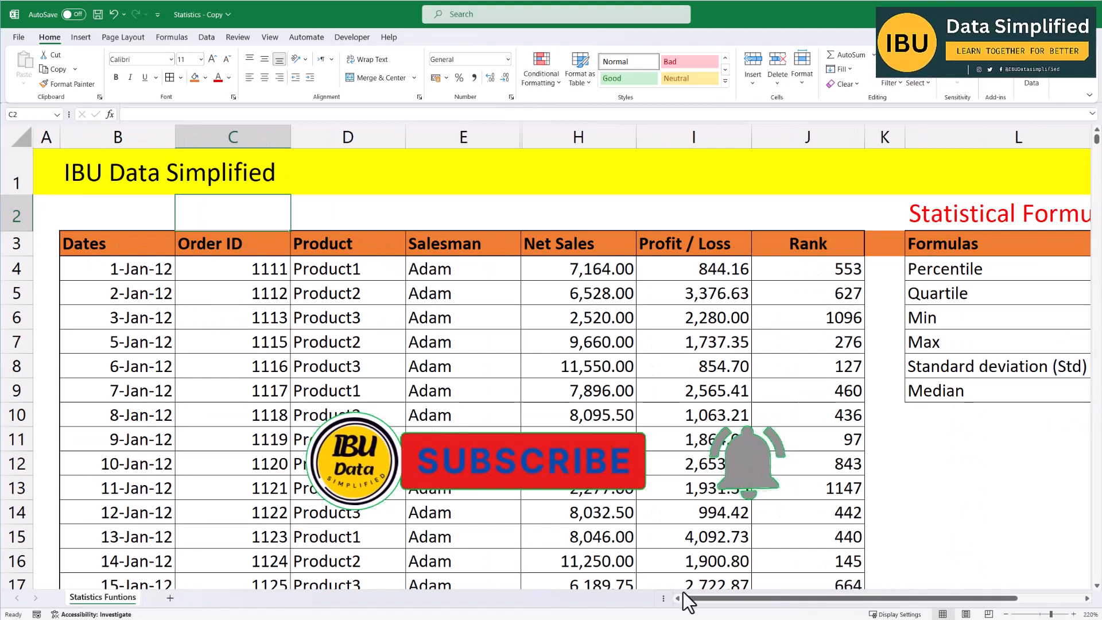
drag(700, 598, 783, 614)
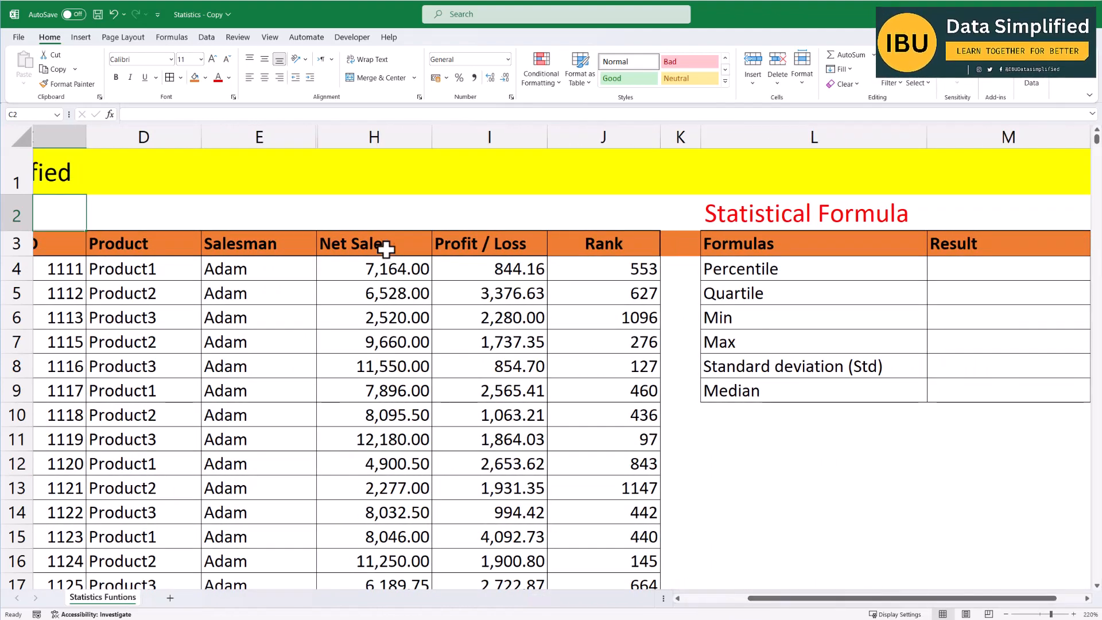
Review the Net Sales and Profit / Loss columns by selecting each in turn.
click(398, 135)
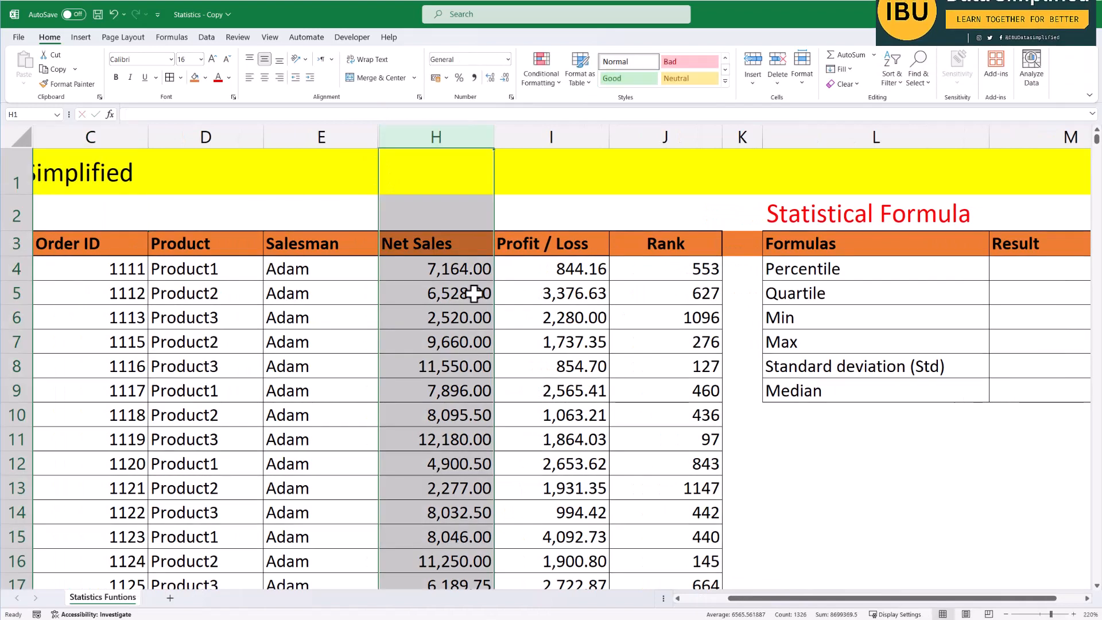
click(561, 136)
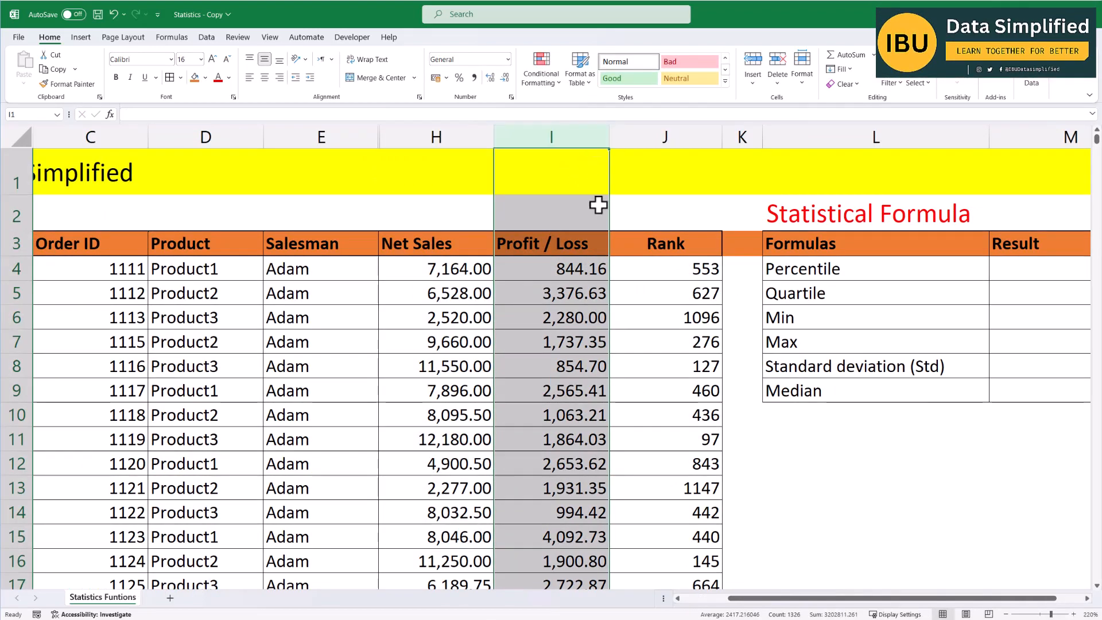
click(445, 133)
drag(792, 599, 853, 608)
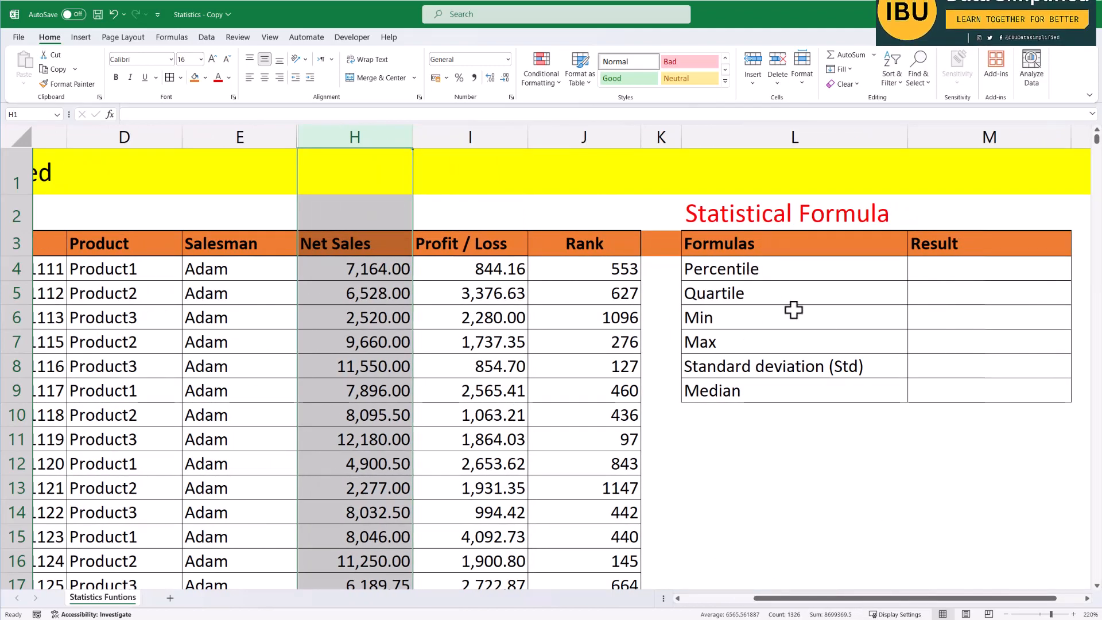
drag(871, 601, 875, 601)
scroll(1053, 266, up, 3)
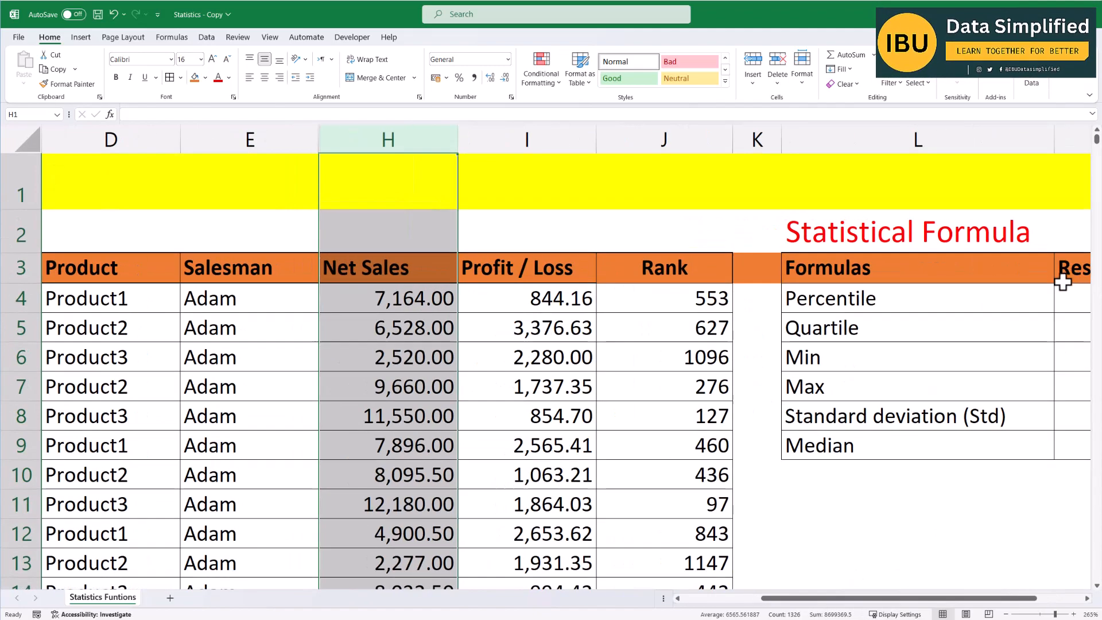
drag(974, 603, 1073, 607)
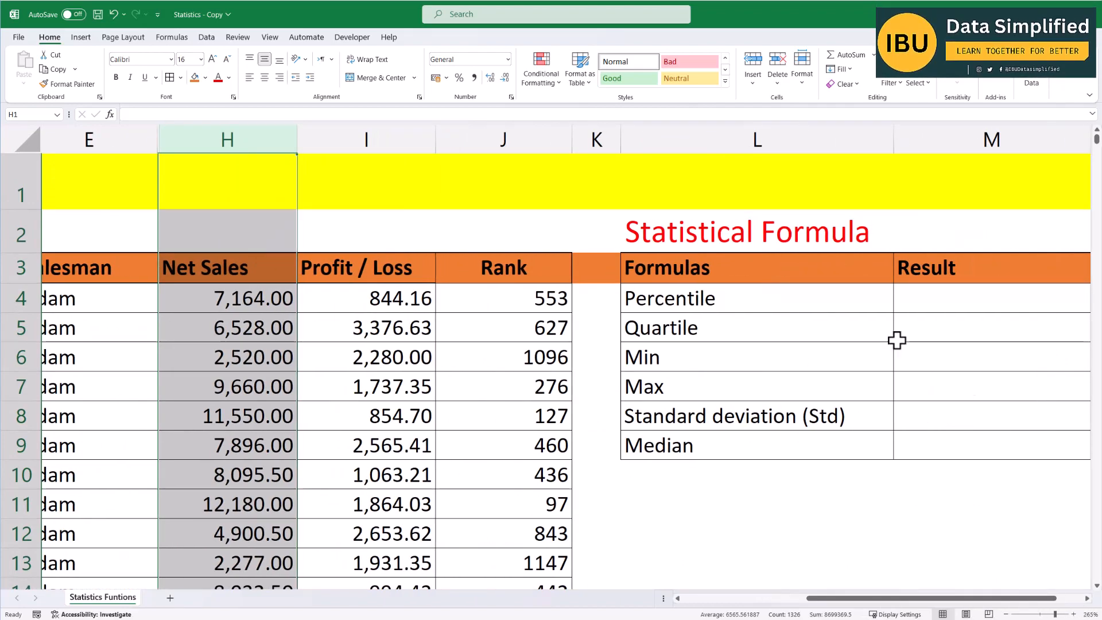
scroll(717, 376, down, 2)
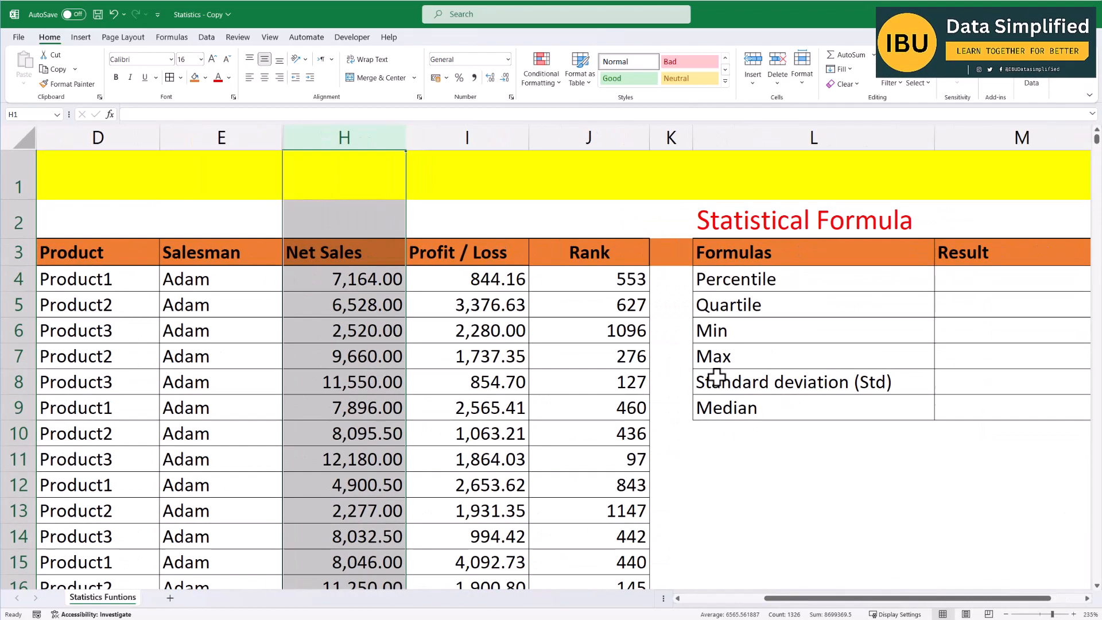
drag(840, 602, 878, 603)
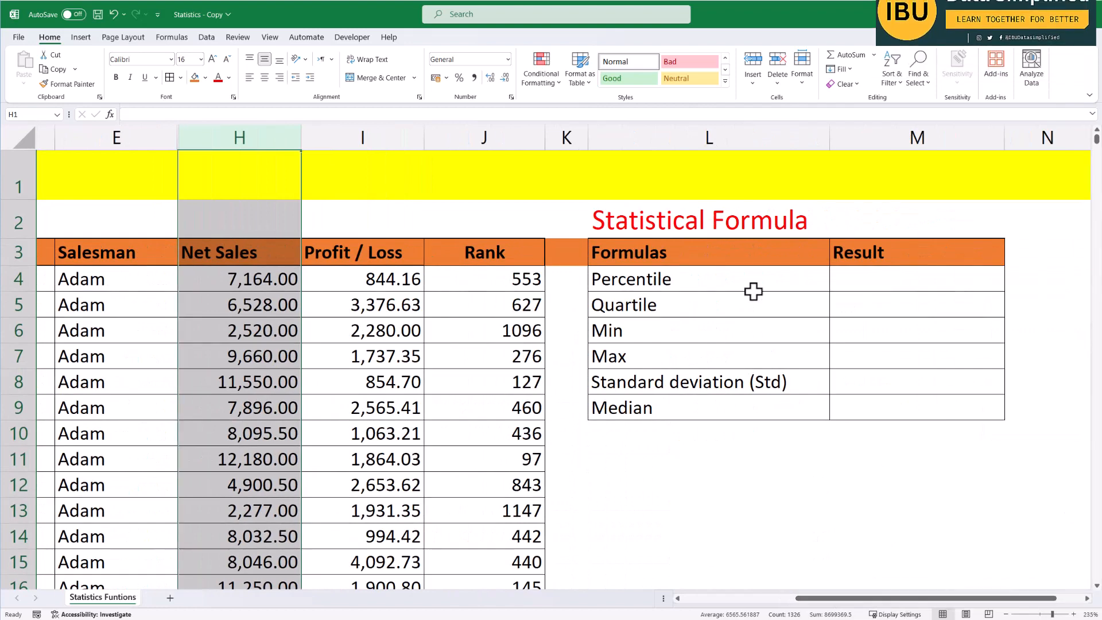
Go through each statistic listed in the Formulas column, from Percentile to Median.
click(671, 278)
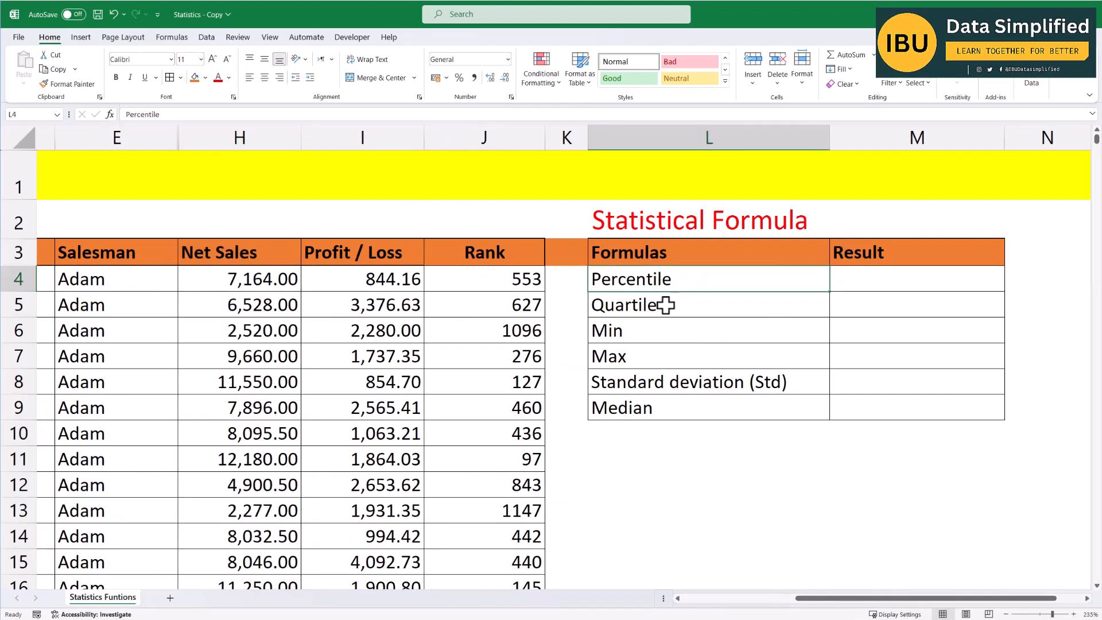
click(669, 306)
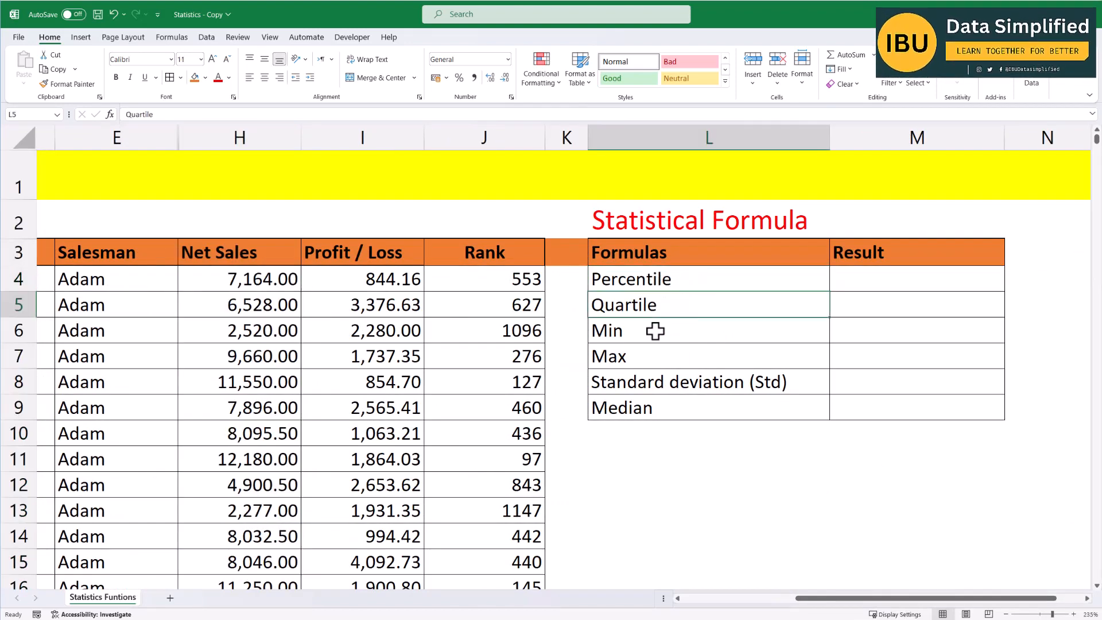
click(655, 333)
click(645, 357)
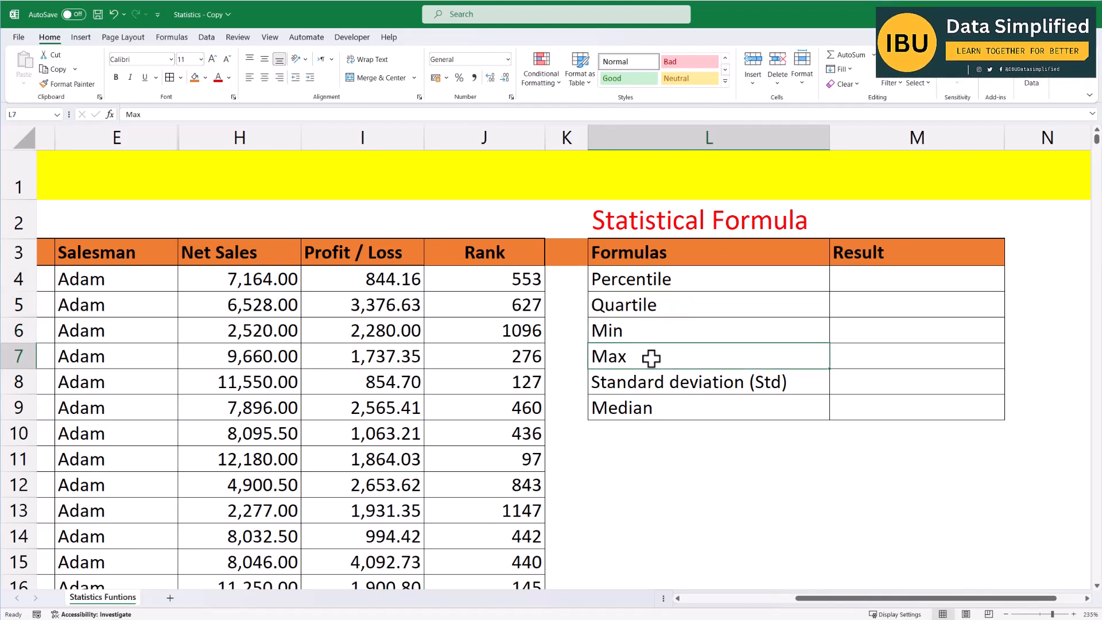
click(680, 388)
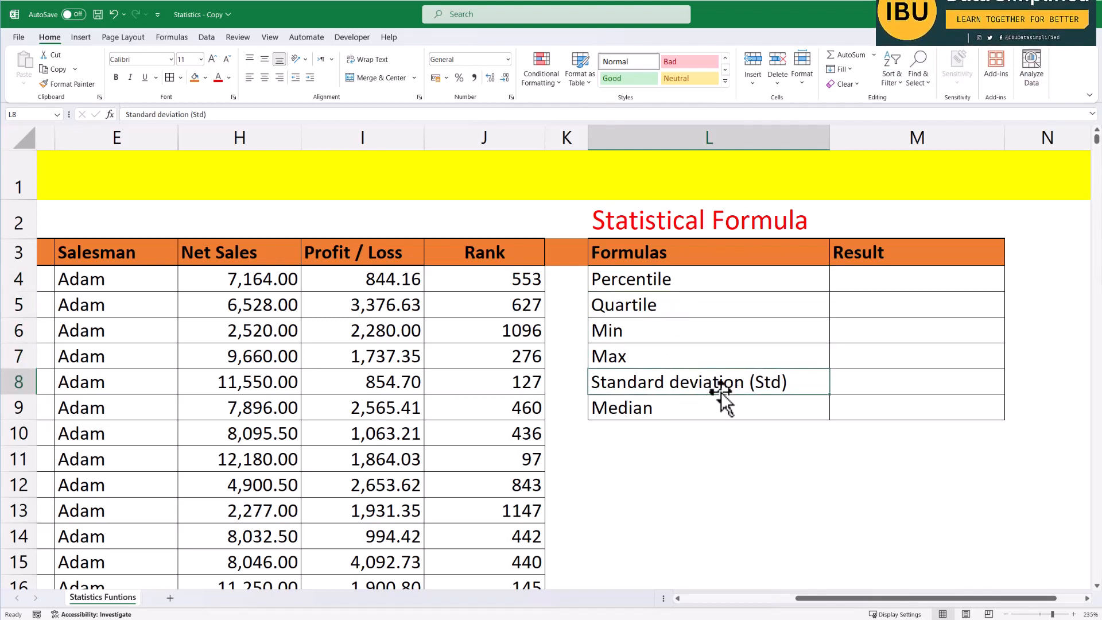
click(610, 410)
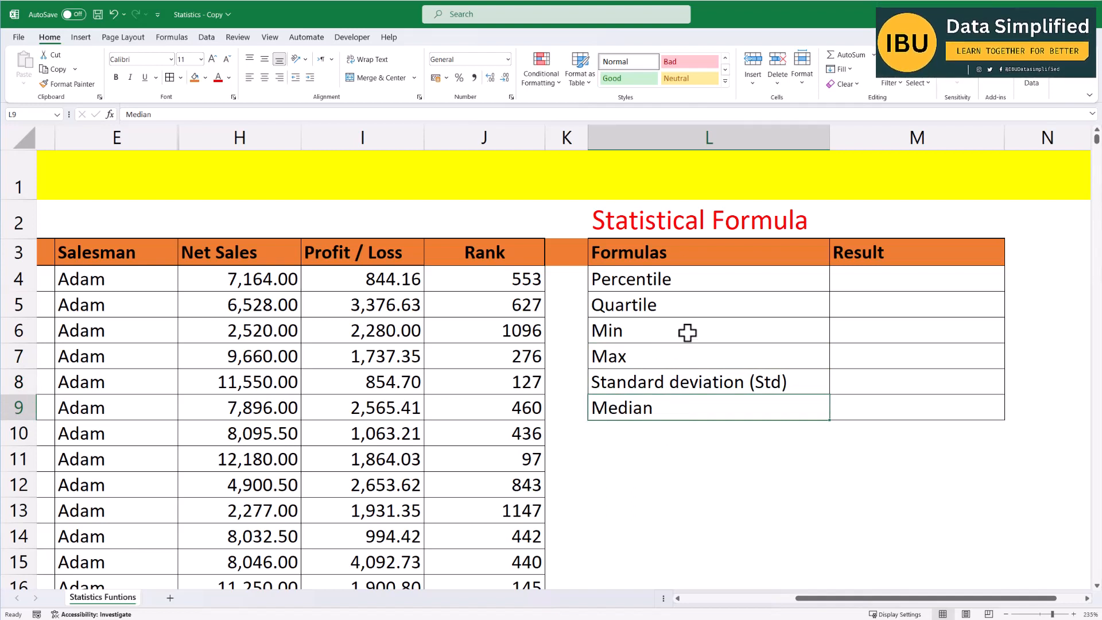
Start a PERCENTILE function in the Result cell for Percentile.
click(857, 283)
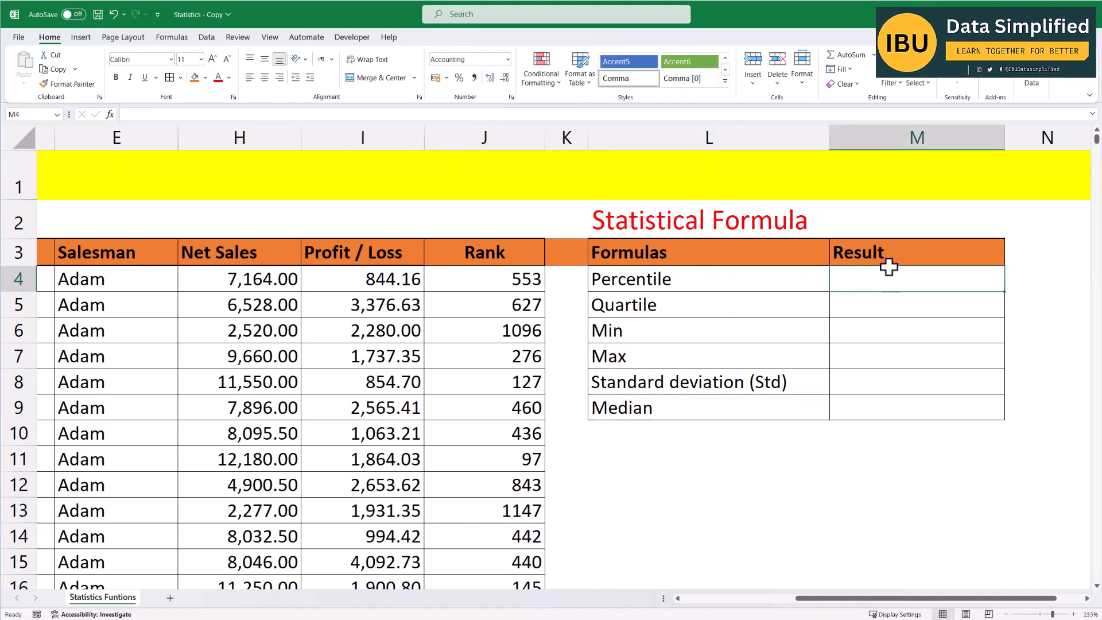
text(=per)
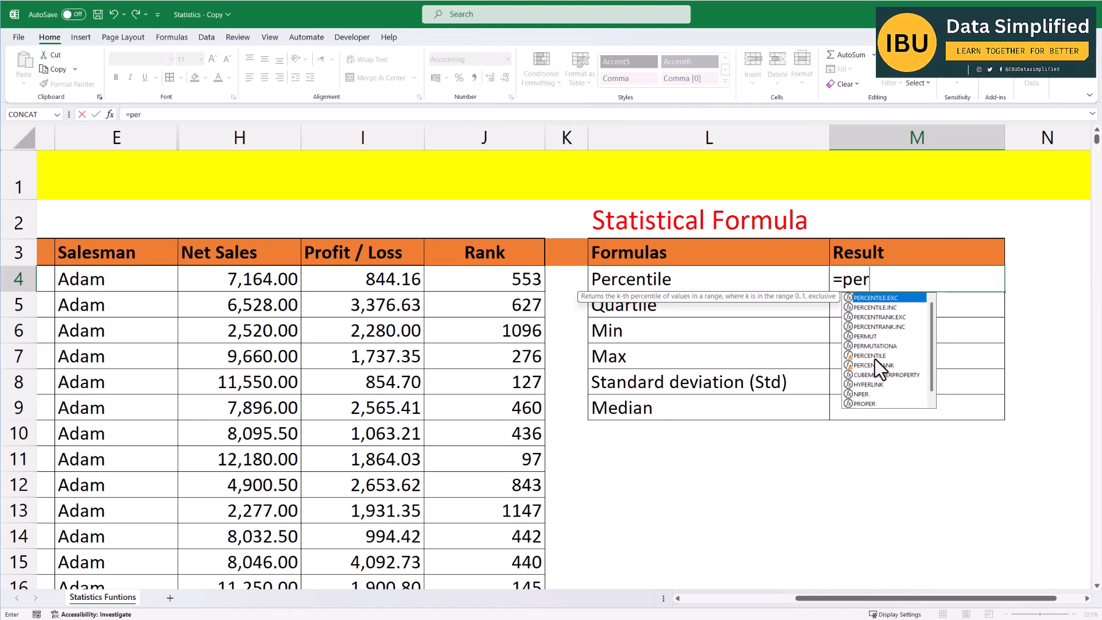
key(Down)
key(Down)
key(Down)
key(Down)
key(Down)
key(Down)
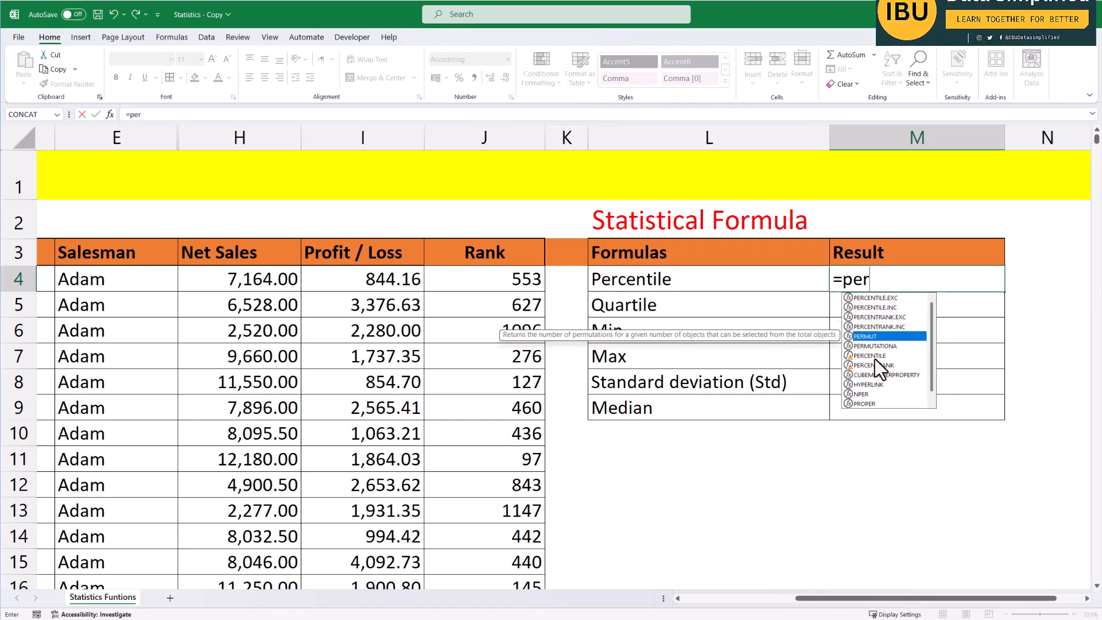
key(Tab)
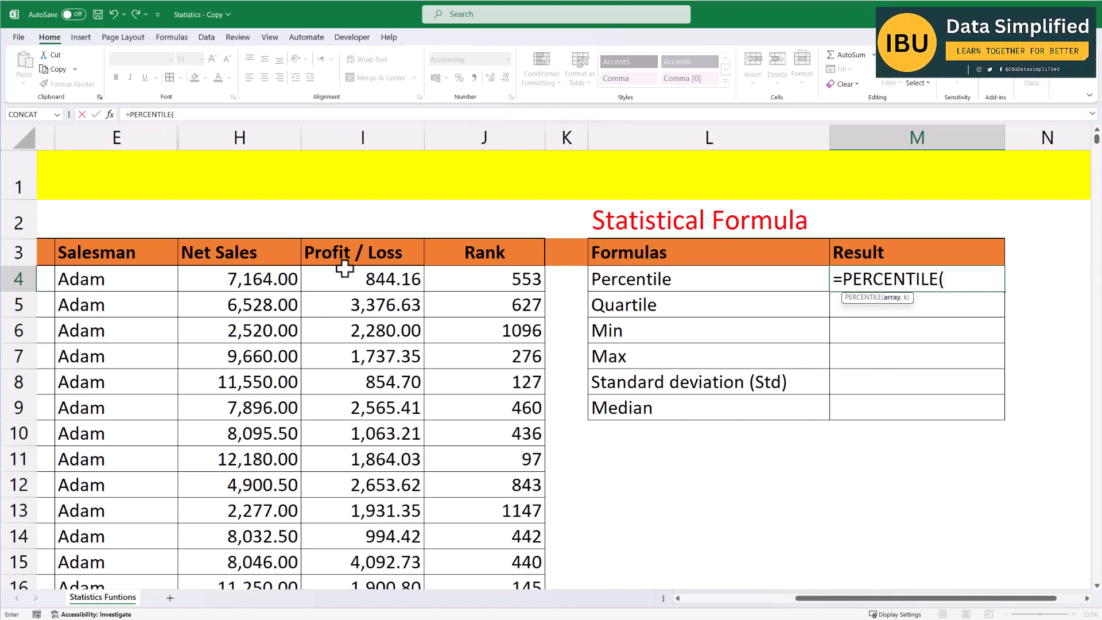
Complete the formula as =PERCENTILE(H4:H1328,.25) over the Net Sales column and enter it.
click(227, 279)
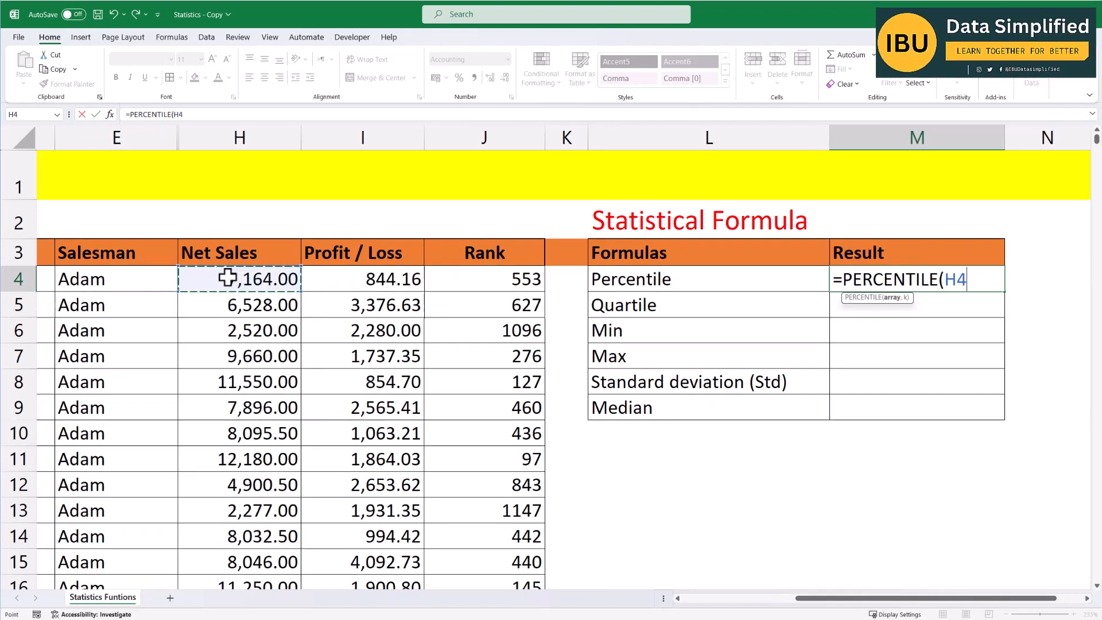
key(ctrl+shift+Down)
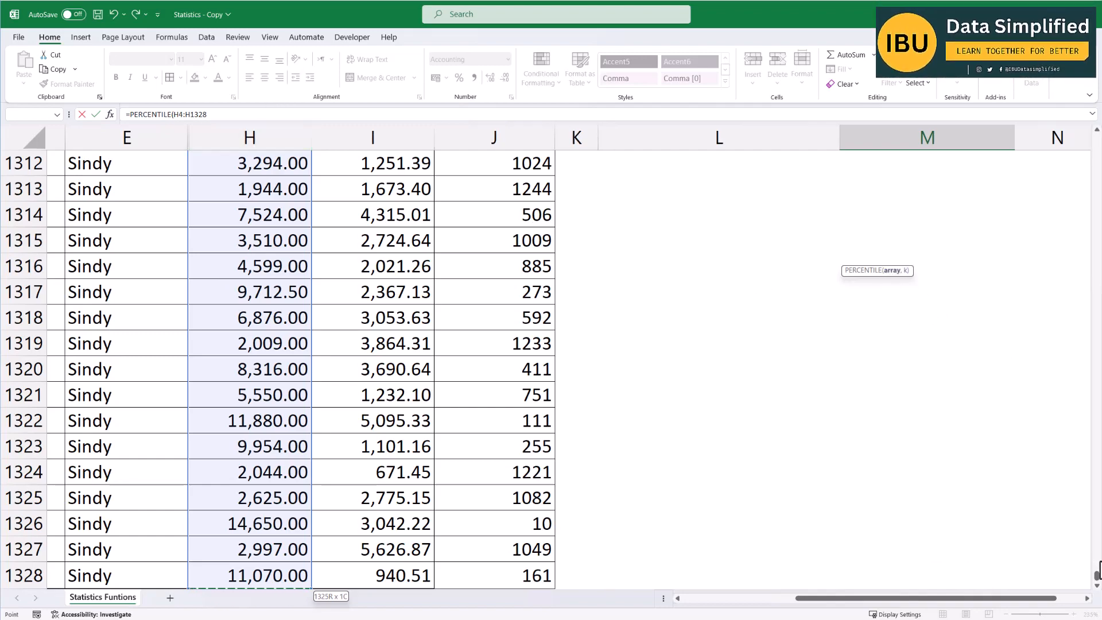
drag(1097, 578, 1097, 141)
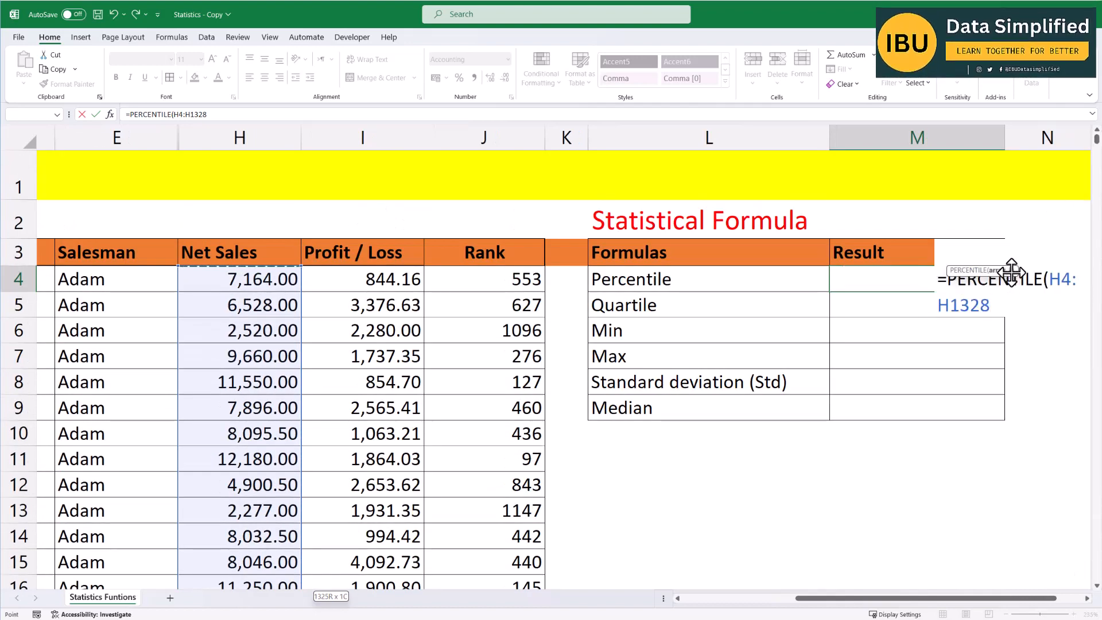
text(,)
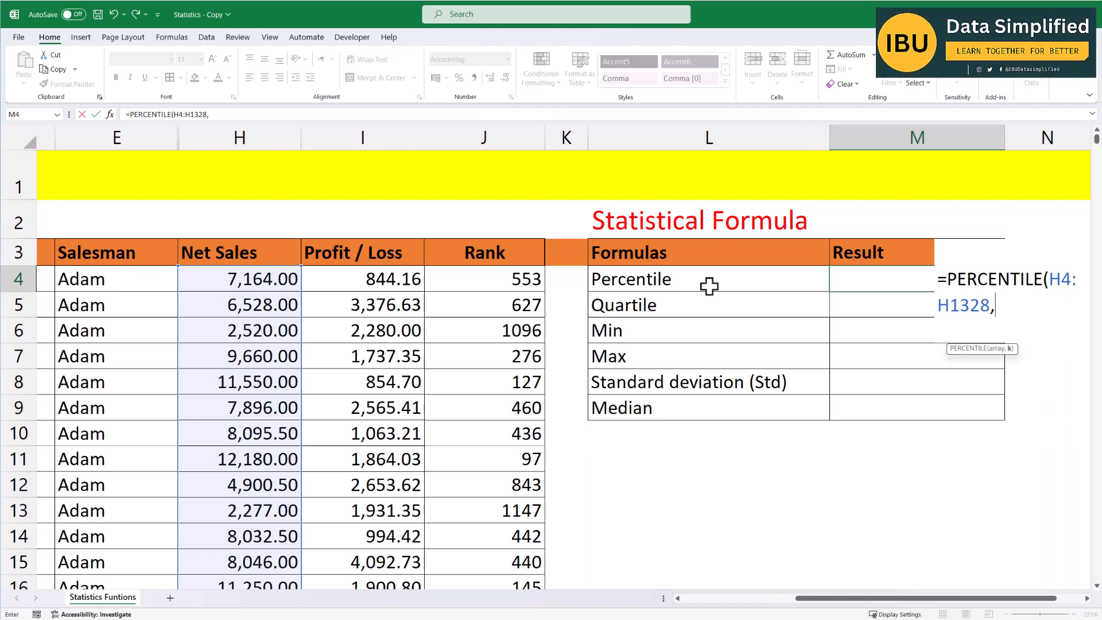
text(.25)
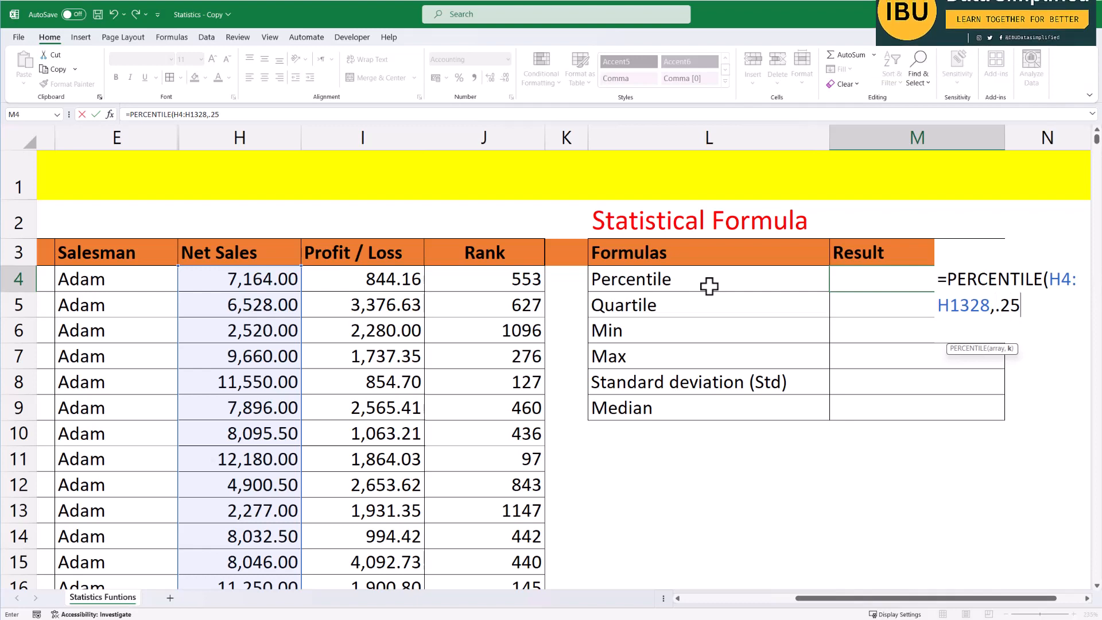
text())
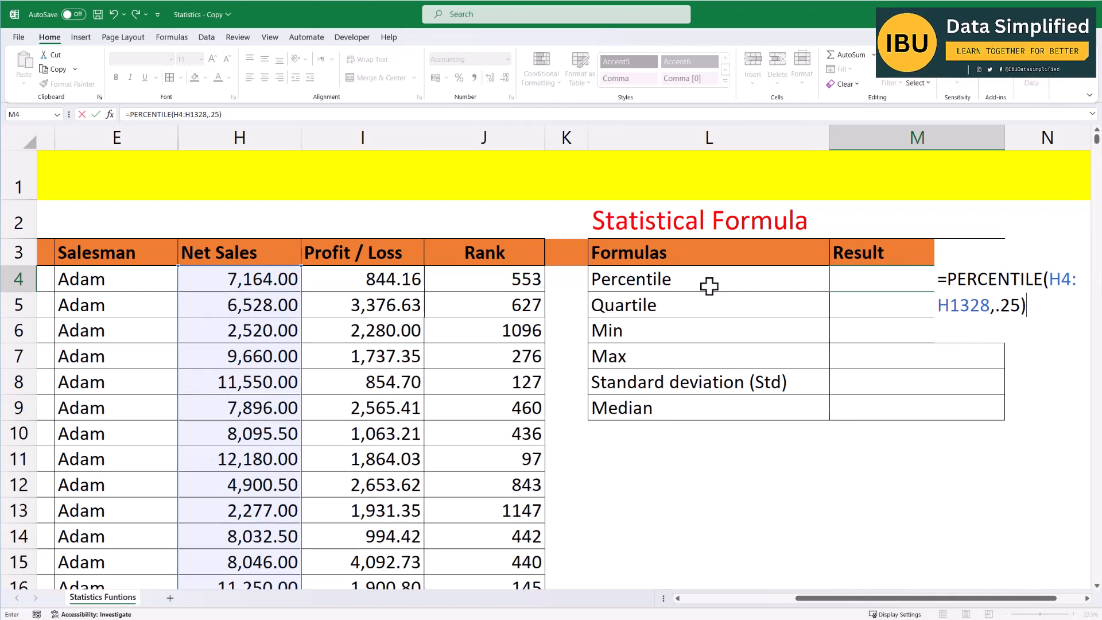
key(Return)
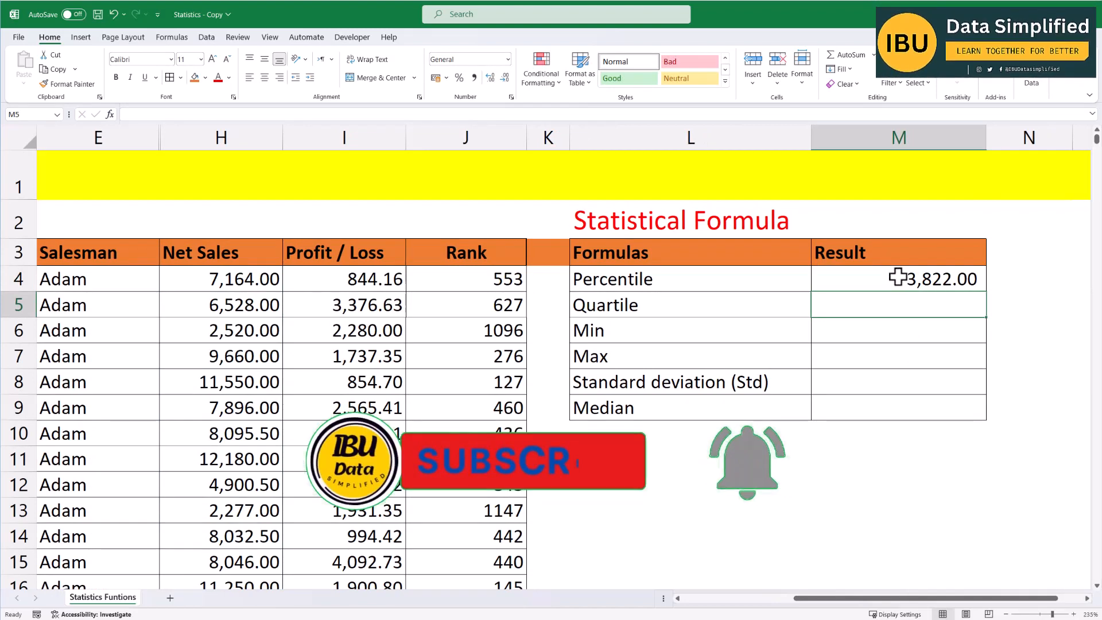
Rename the Percentile label to Percentile 25th.
double_click(722, 281)
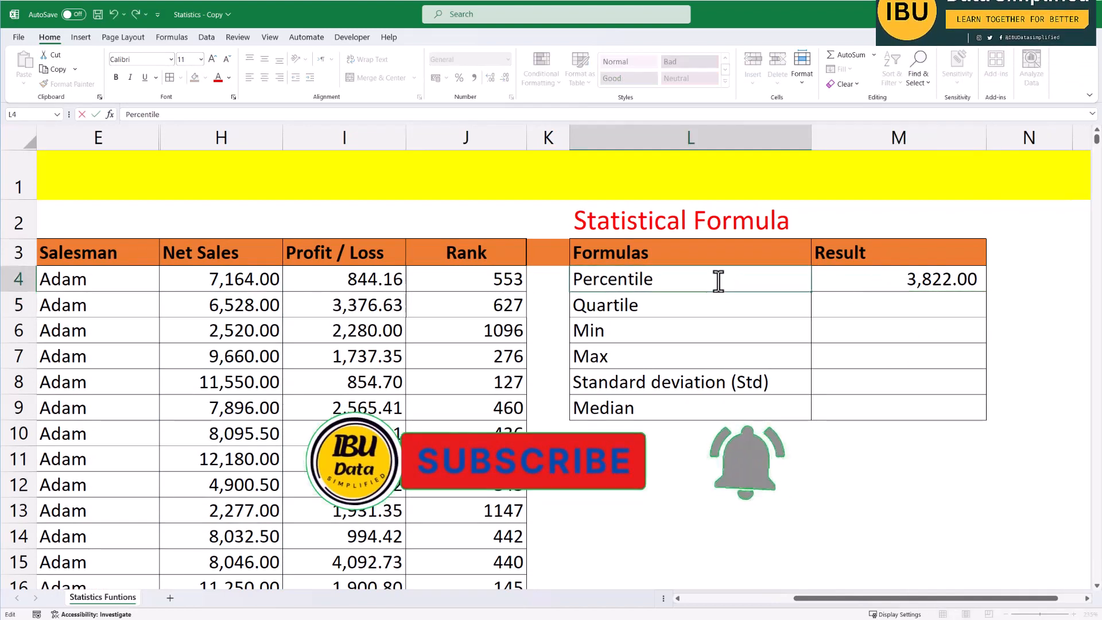
text(25th)
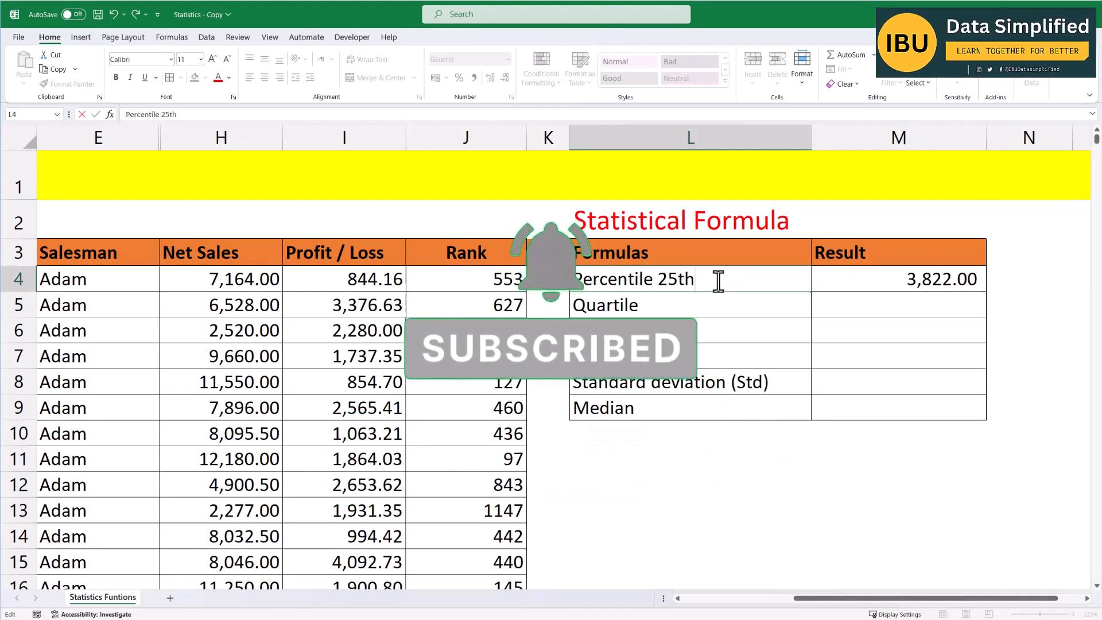
key(Return)
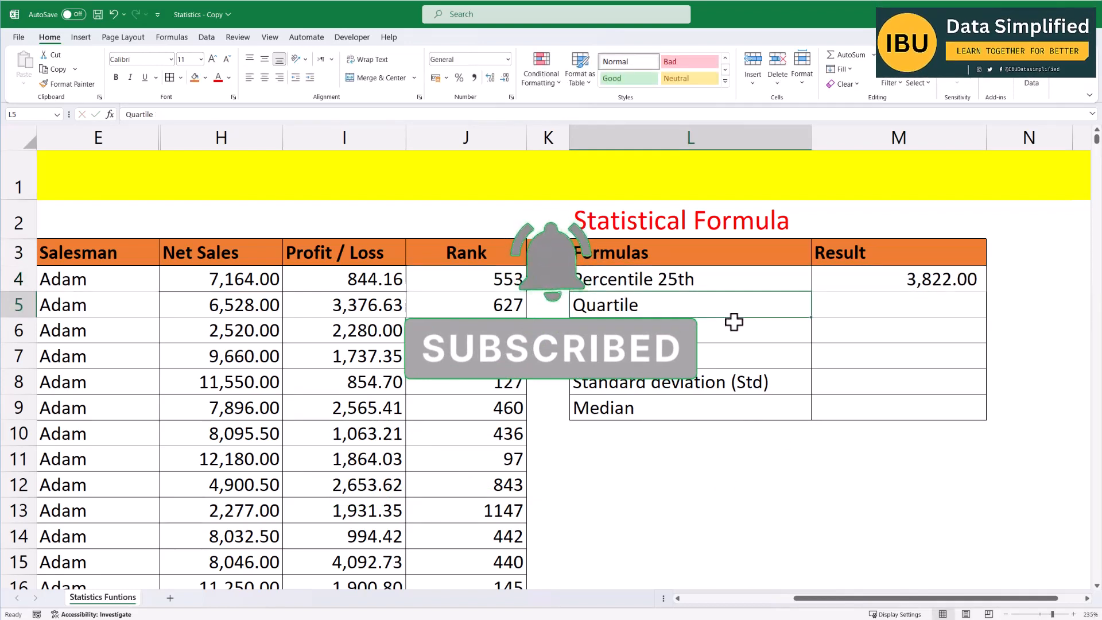
Rename the Quartile label to Quartile 2.
double_click(668, 307)
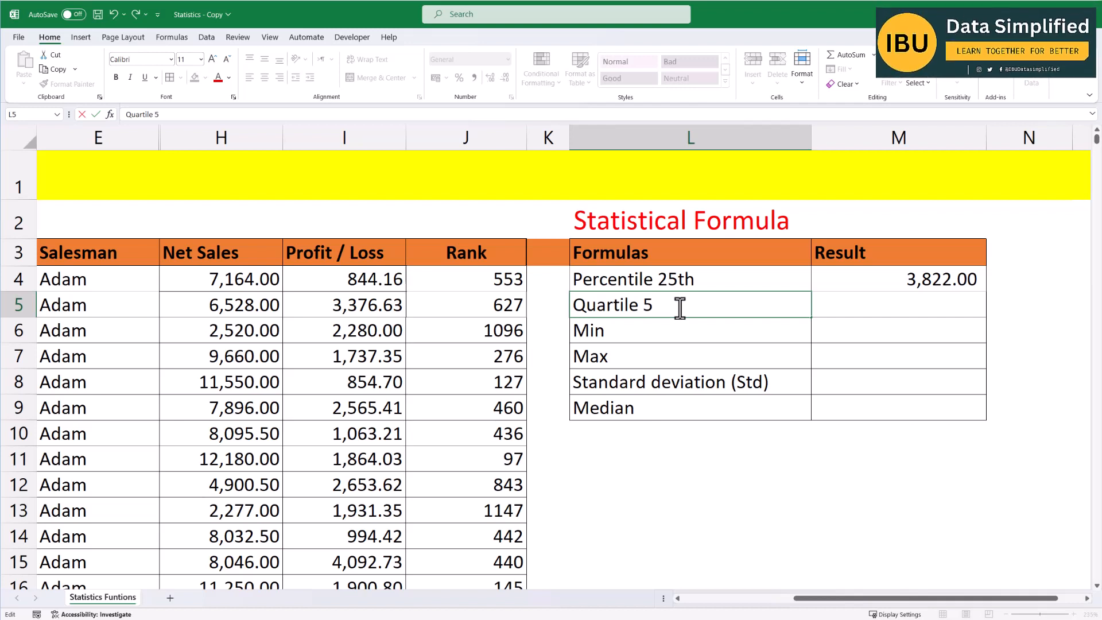
key(BackSpace)
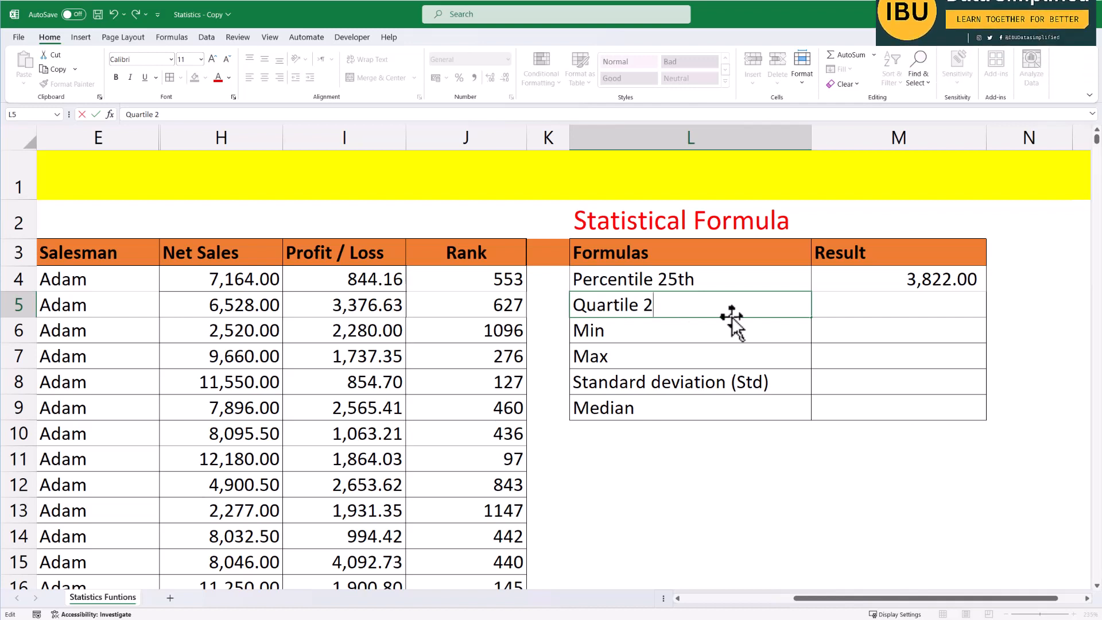
click(848, 304)
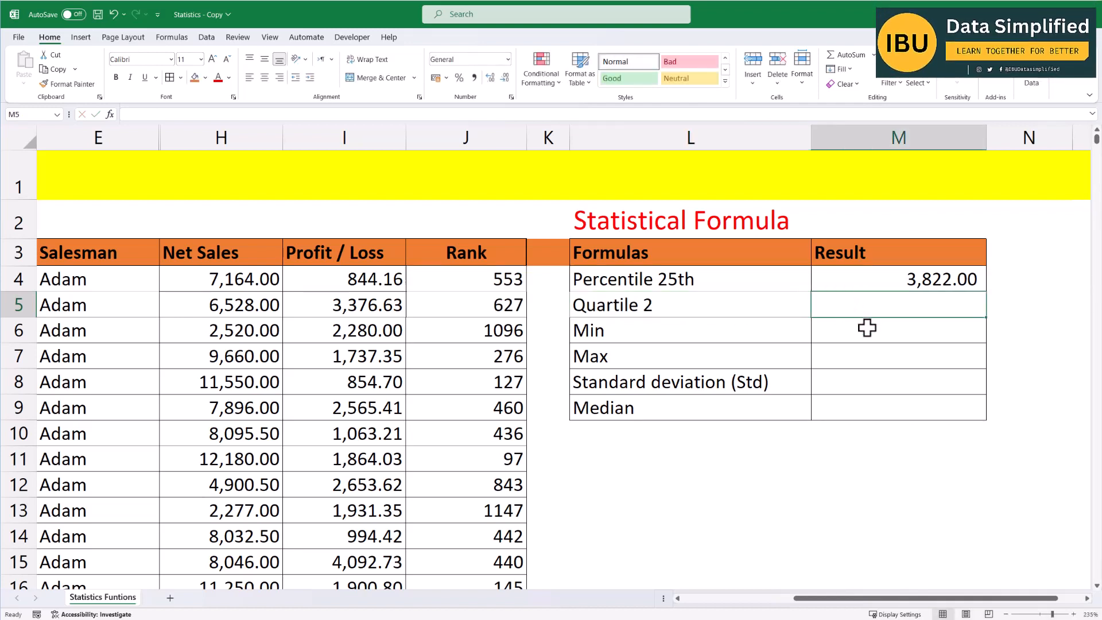
text(=)
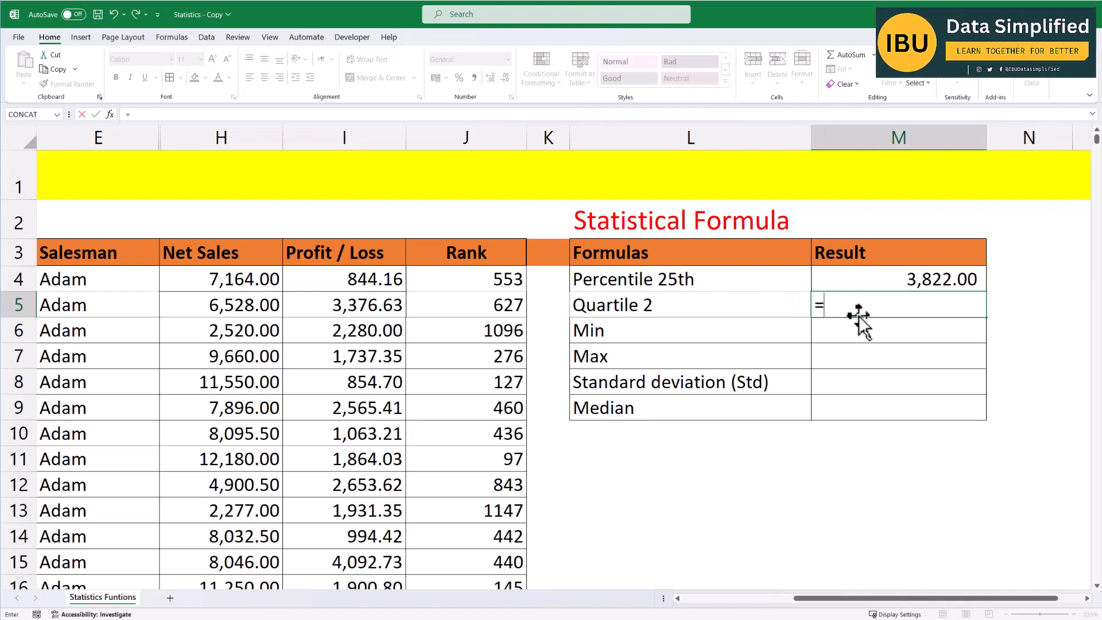
click(652, 304)
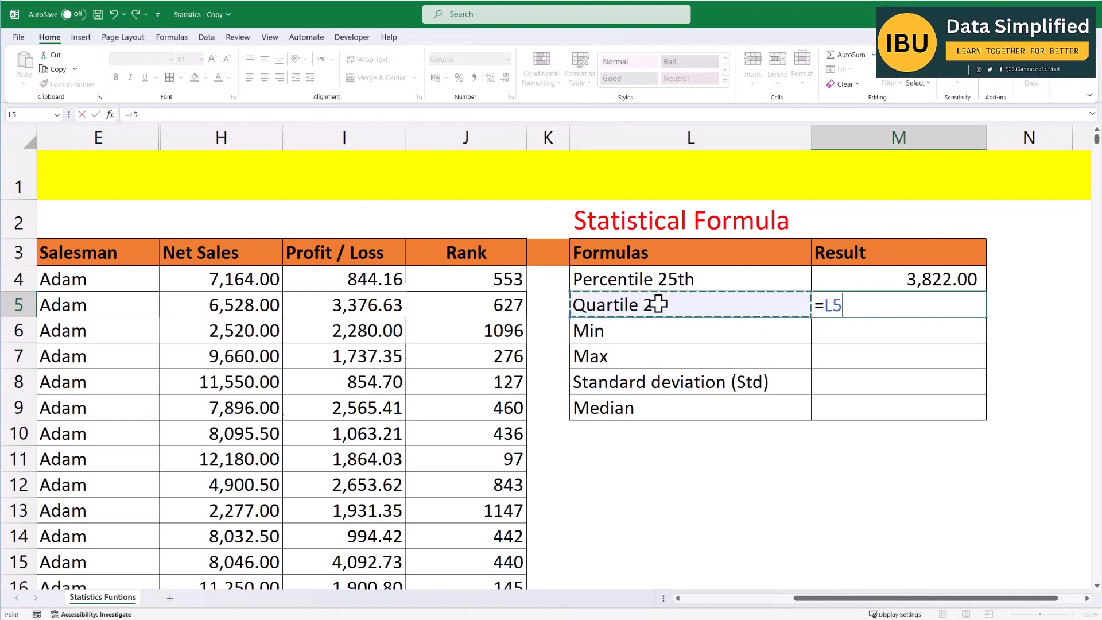
key(Escape)
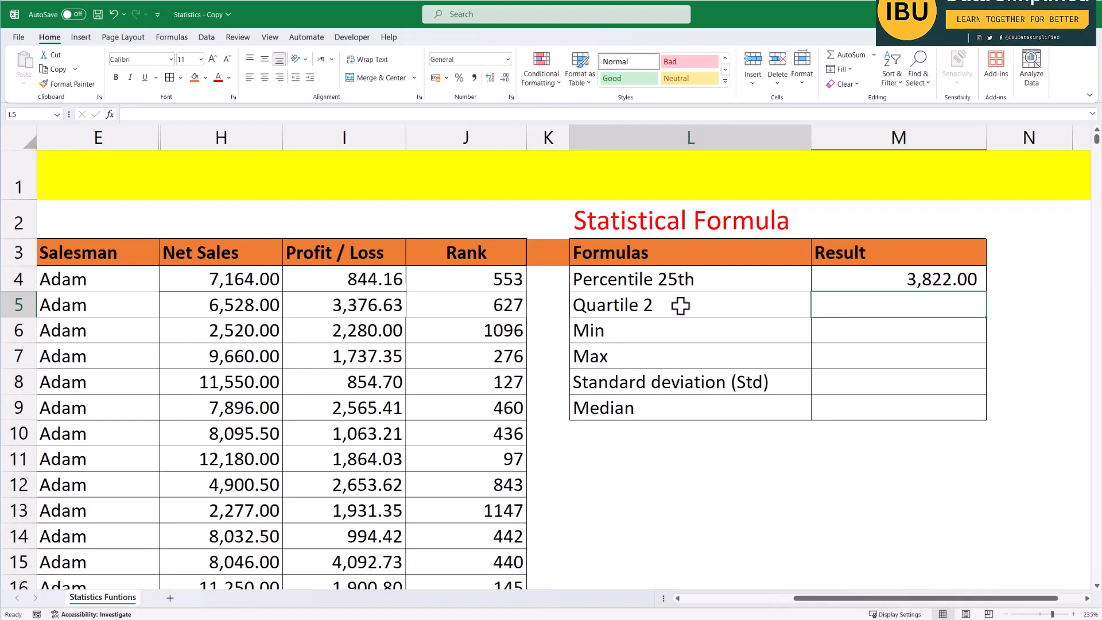
Rename the Quartile 2 label to Quartile (Q1-Q4) (Q3).
double_click(654, 305)
double_click(659, 305)
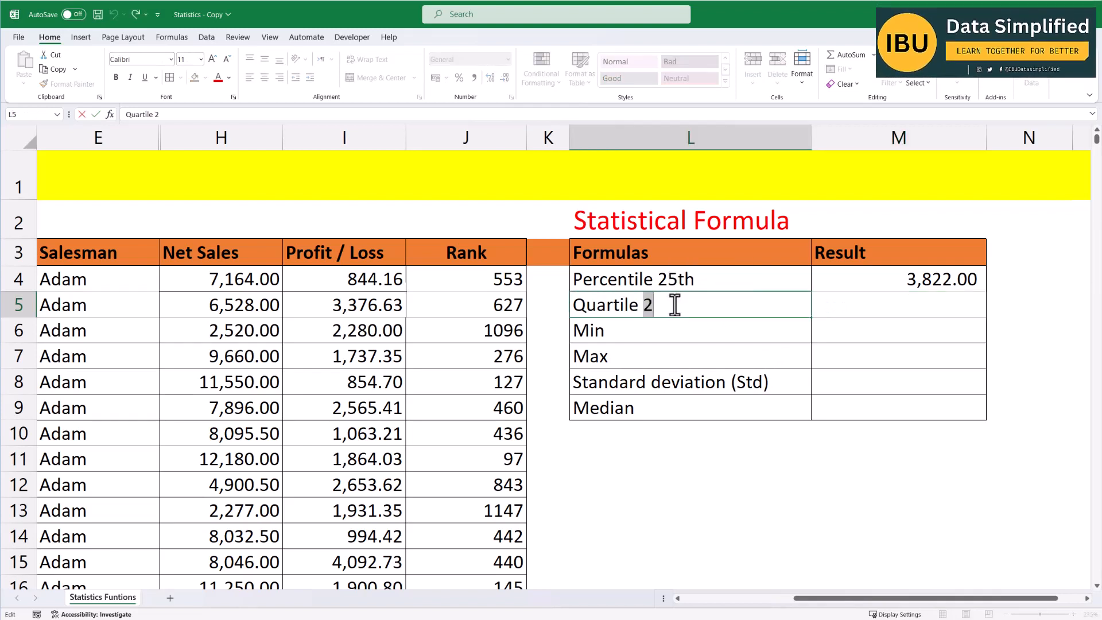
text((Q)
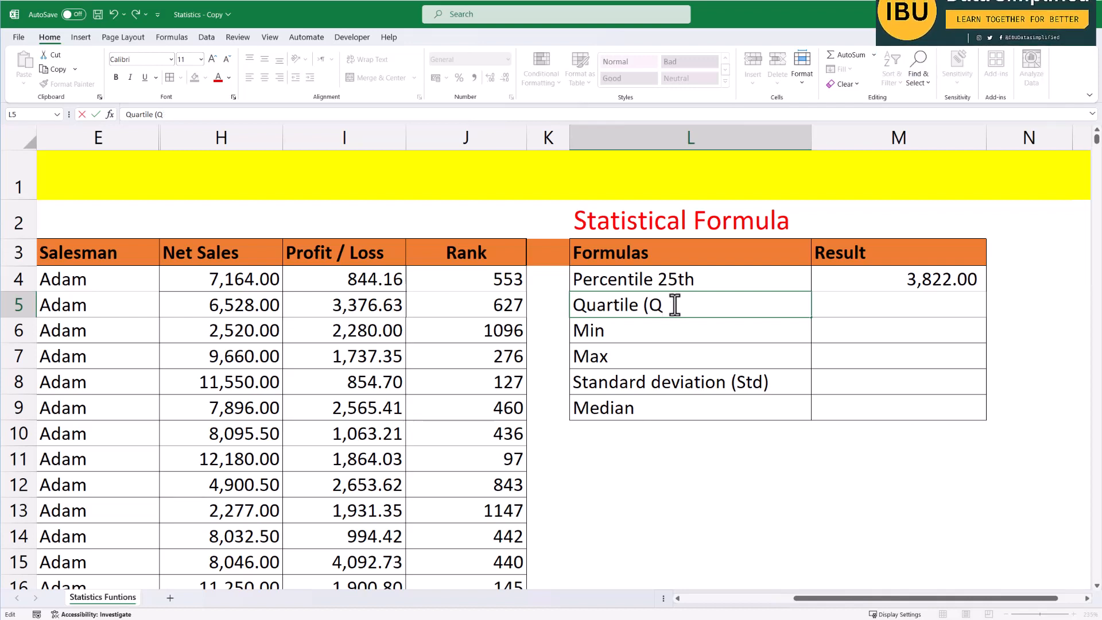
text(1,)
right_click(675, 305)
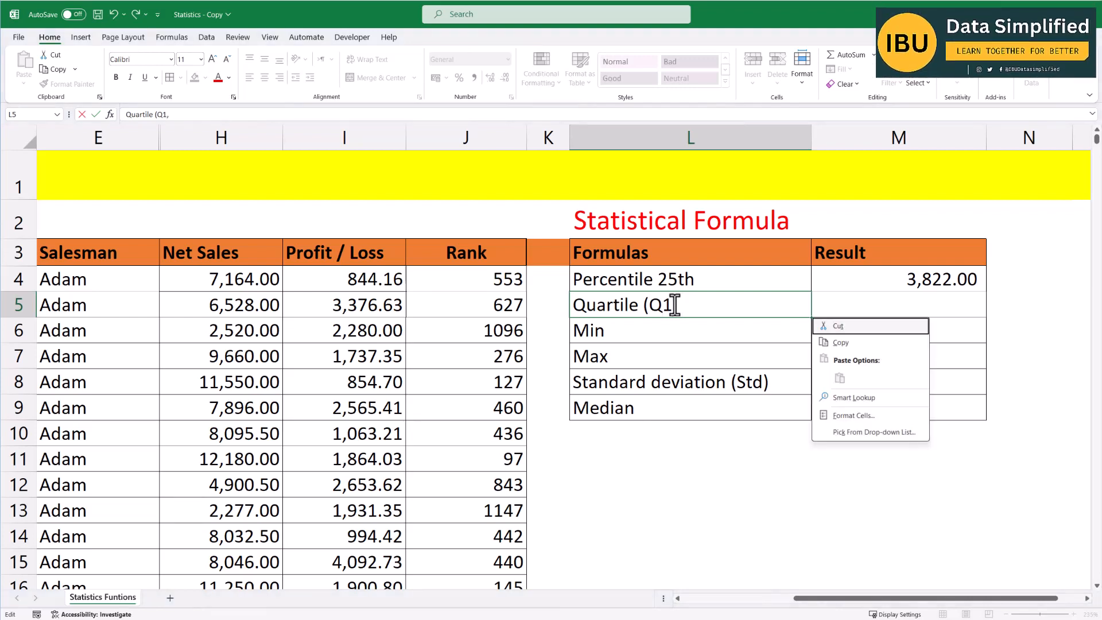
click(694, 302)
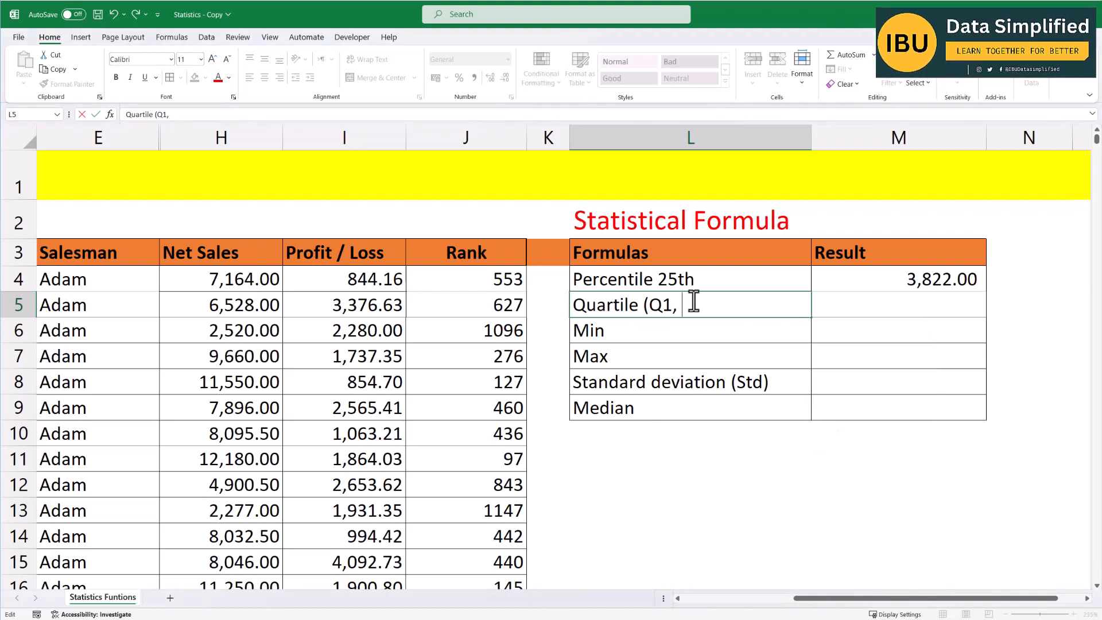
key(BackSpace)
text(-Q4) ()
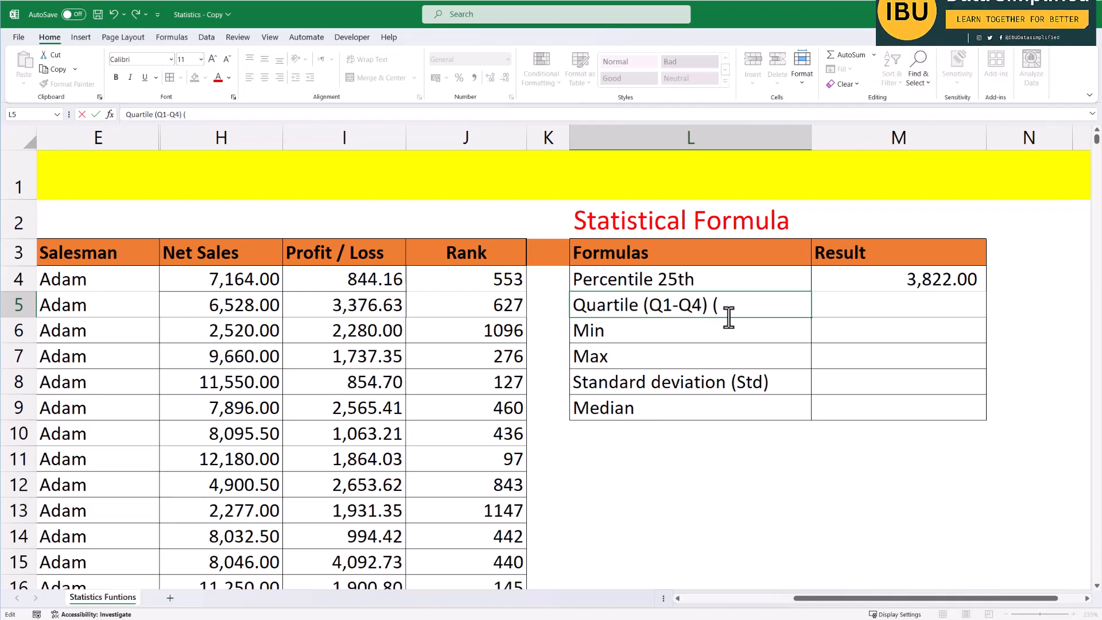
text(Q)
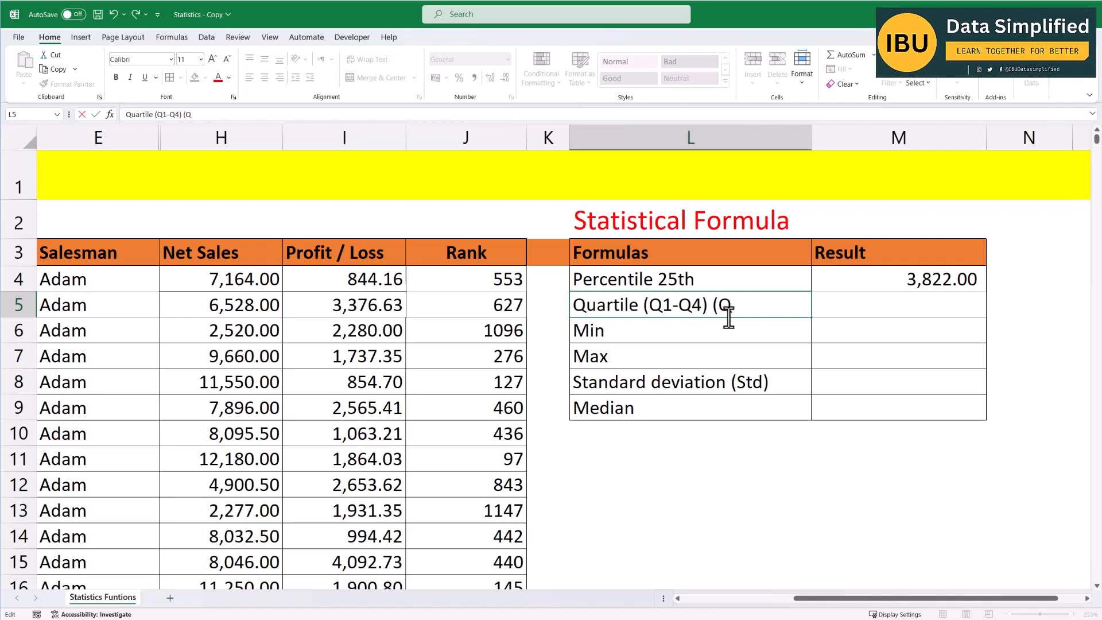
text(3))
key(Return)
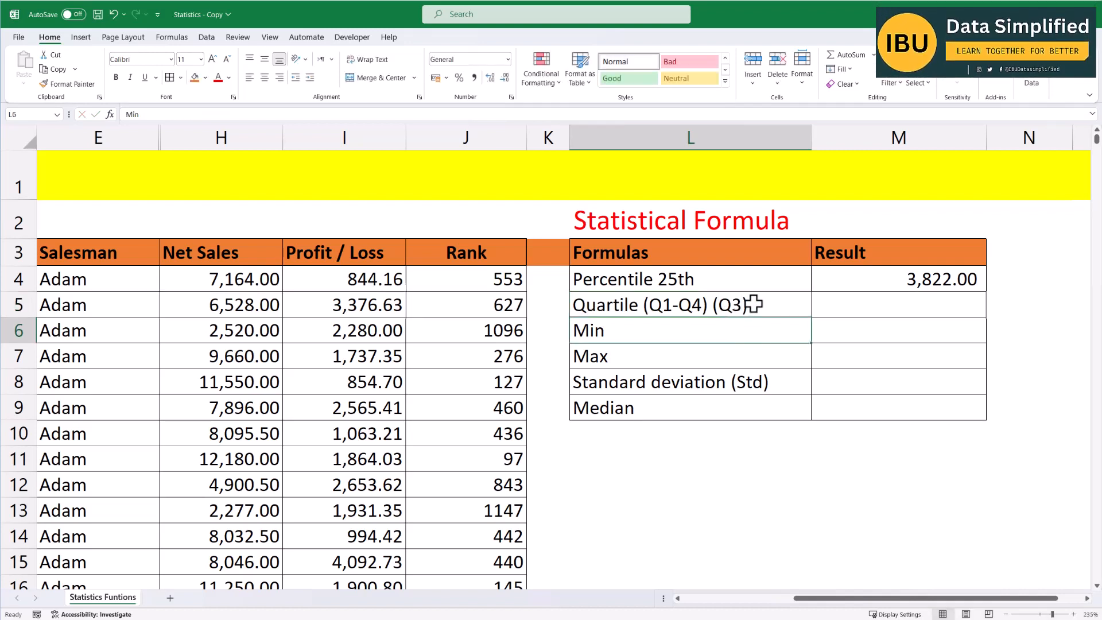
Start a QUARTILE function in the Result cell for Quartile.
click(869, 308)
text(=qu)
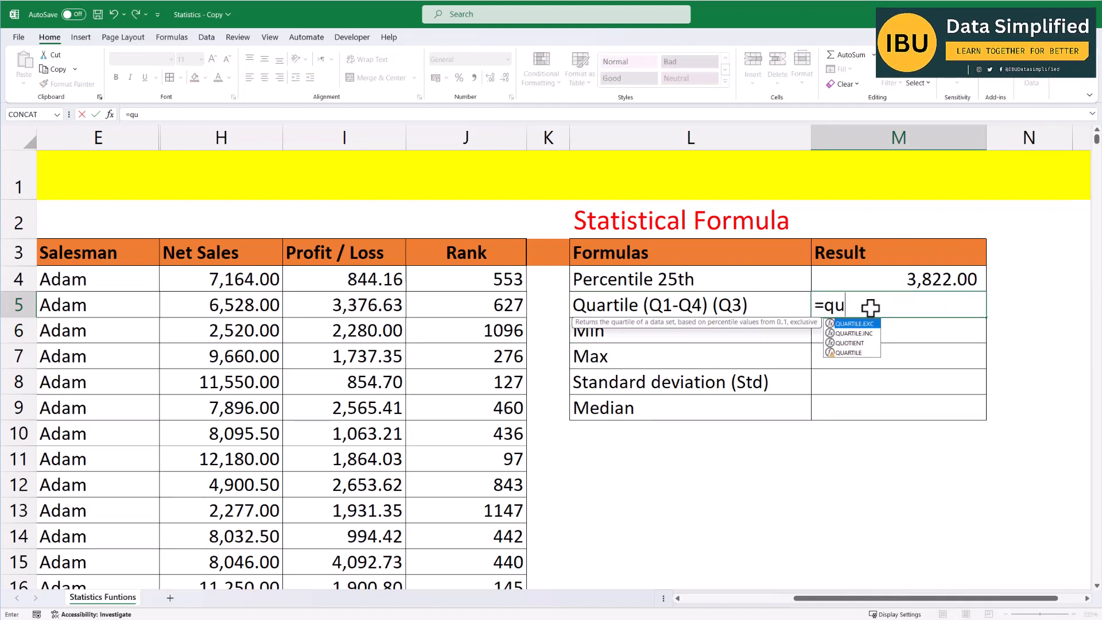
key(Down)
key(Down)
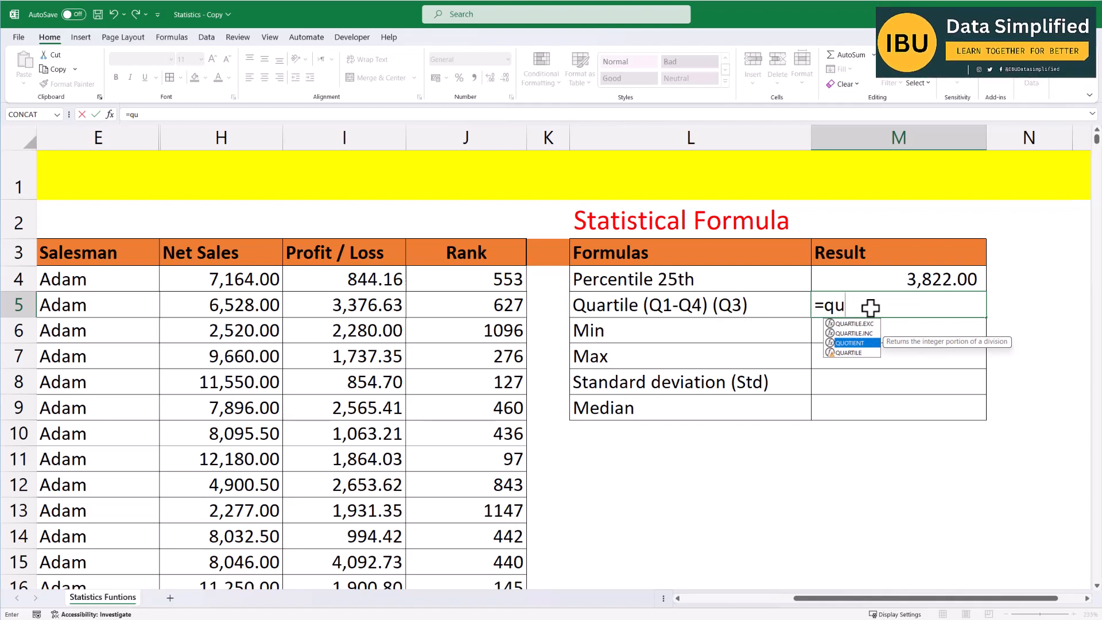
key(Down)
key(Tab)
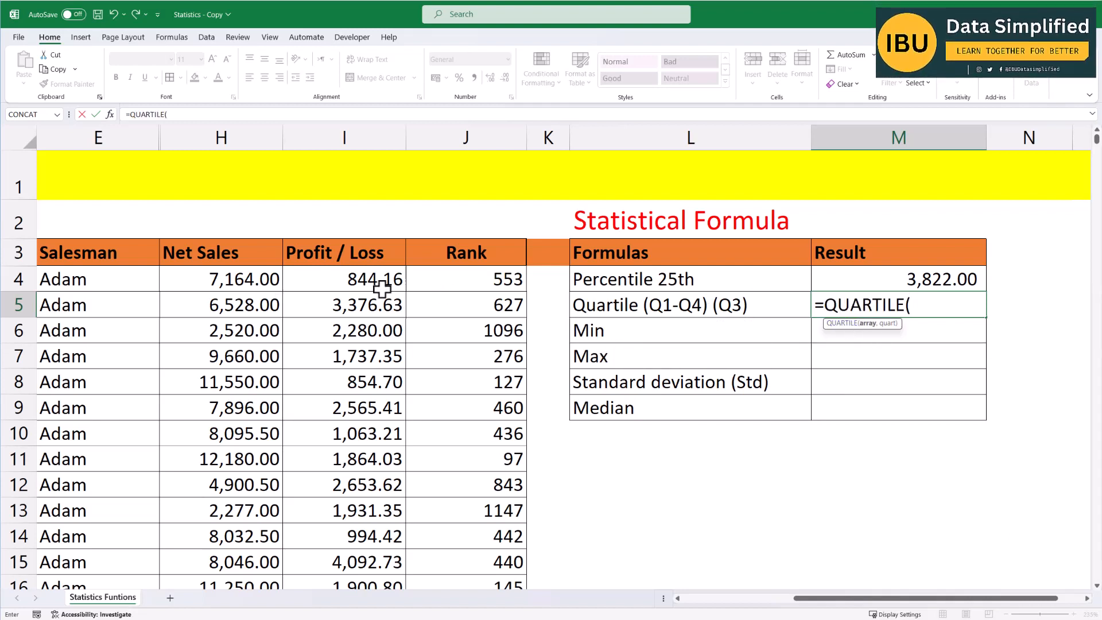
Complete the formula as =QUARTILE(H4:H1328,3) over the Net Sales column and enter it.
click(250, 280)
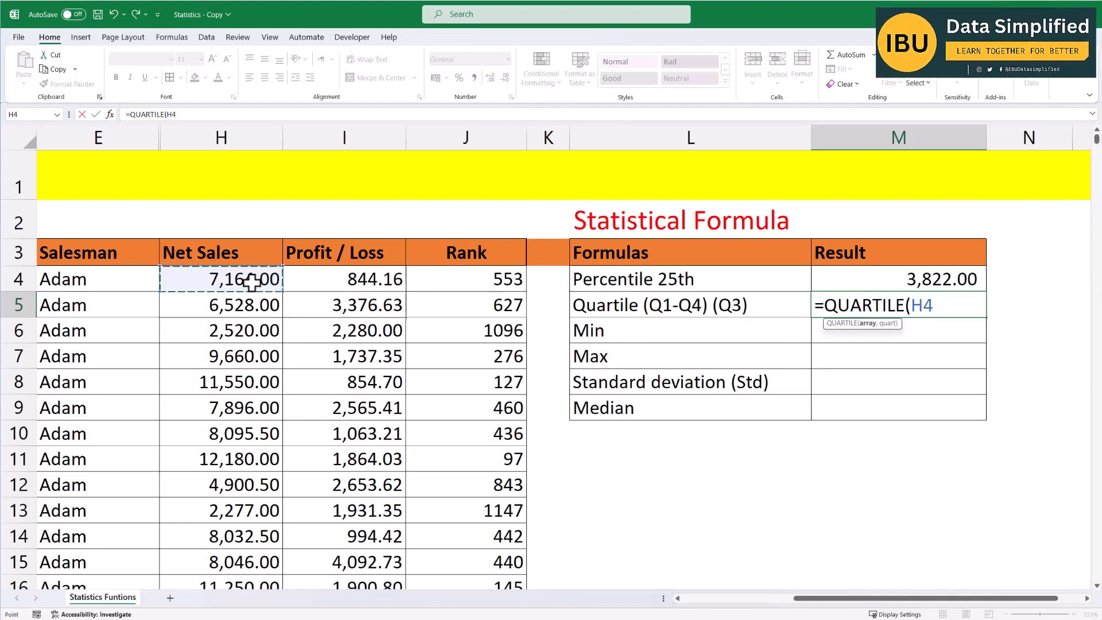
key(ctrl+shift+Down)
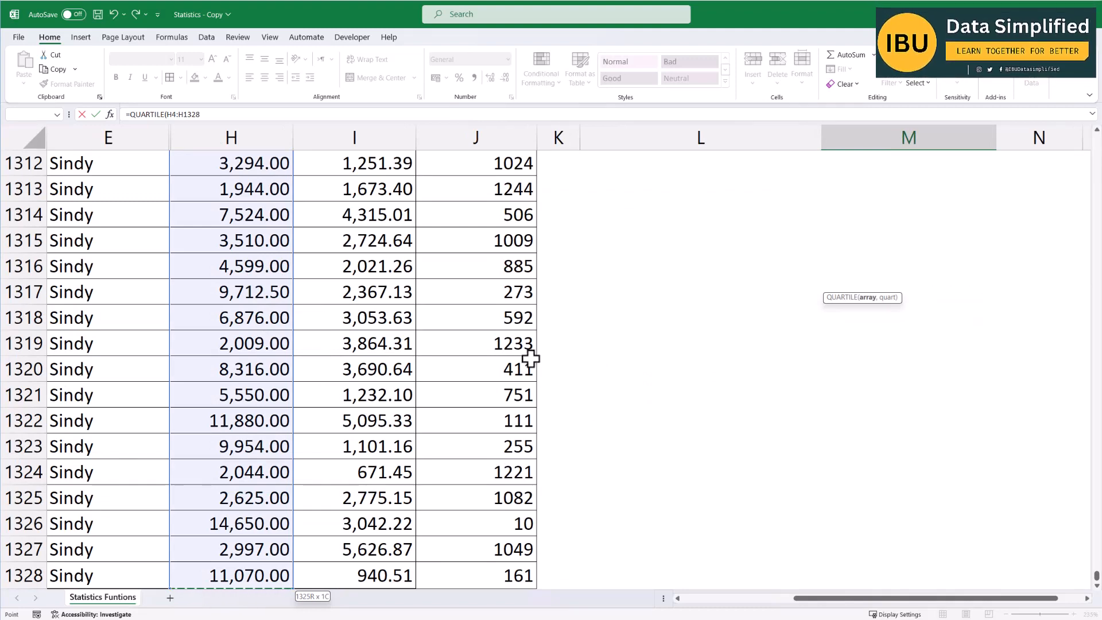
text(,)
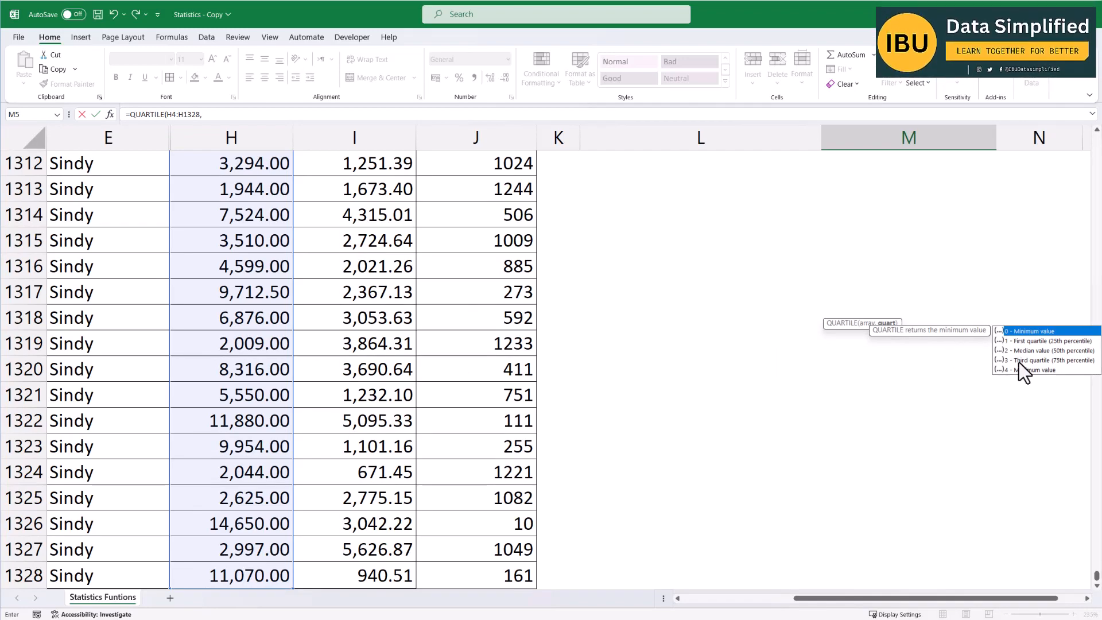
scroll(1038, 310, up, 20)
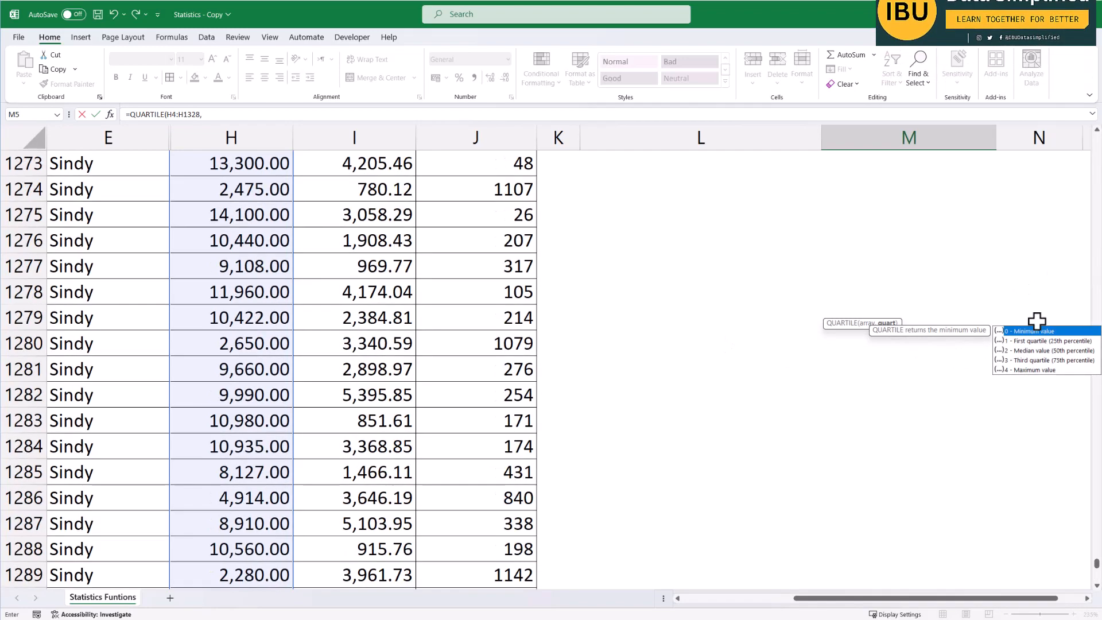
drag(1095, 560, 1093, 138)
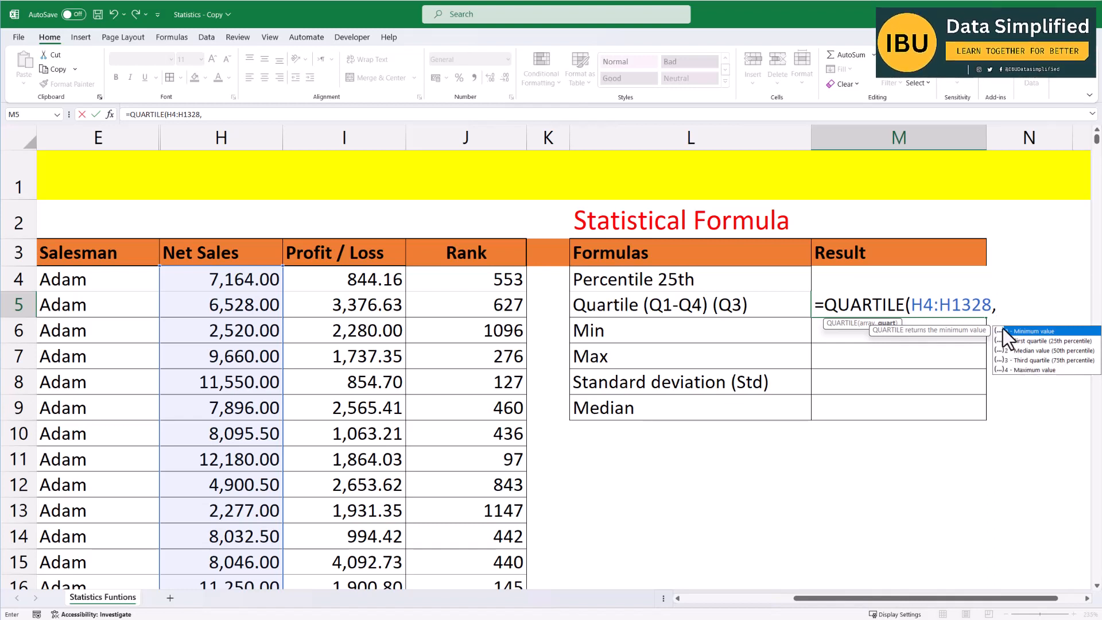
text(3)
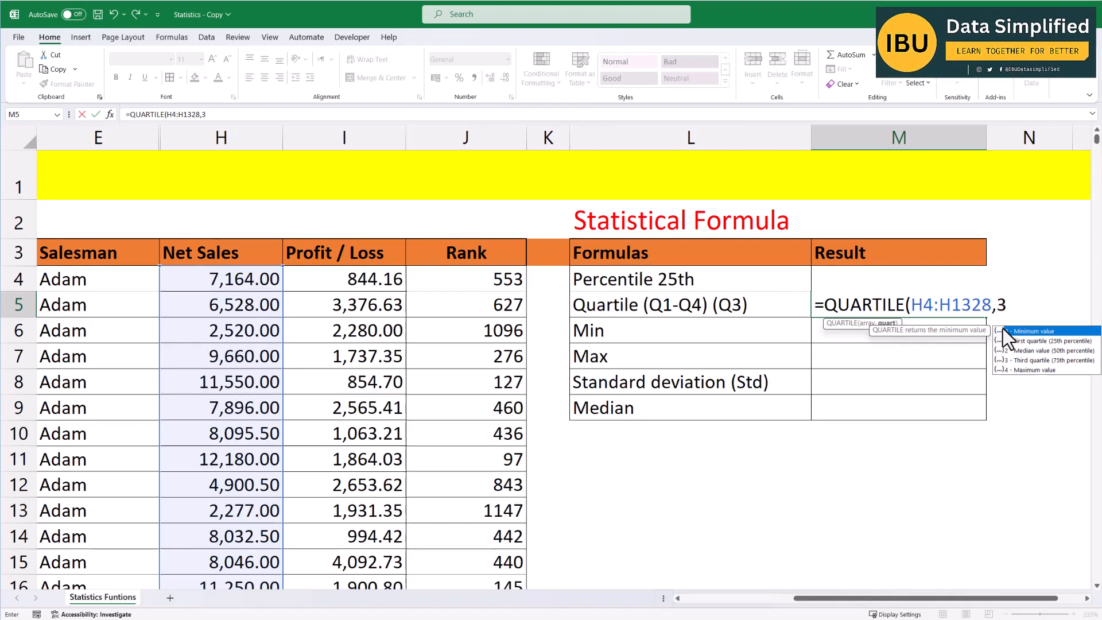
text())
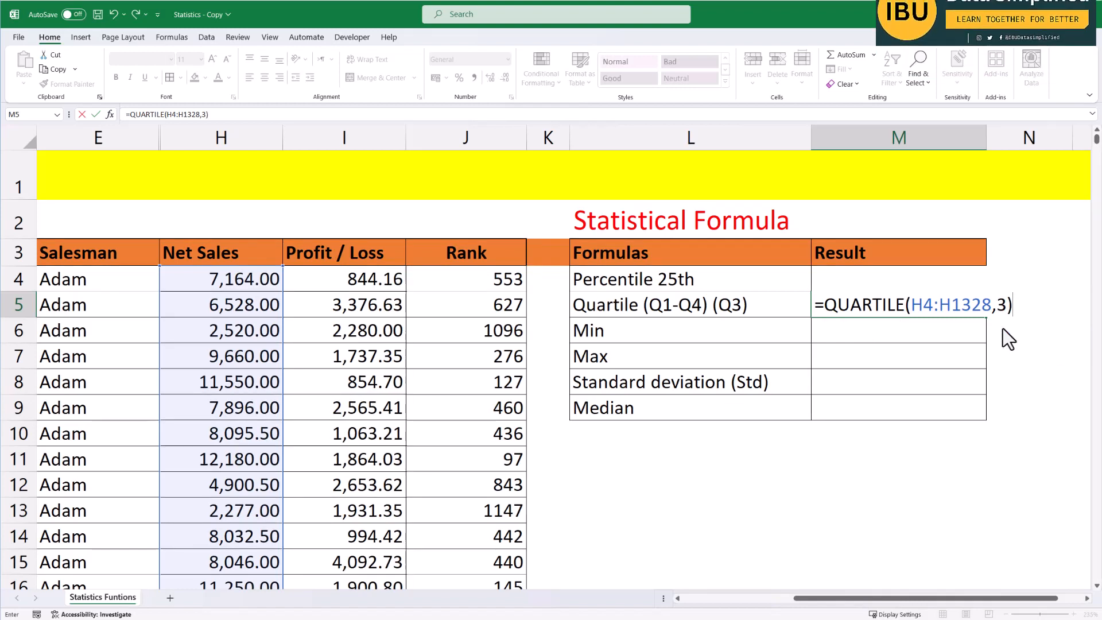
key(Return)
click(943, 309)
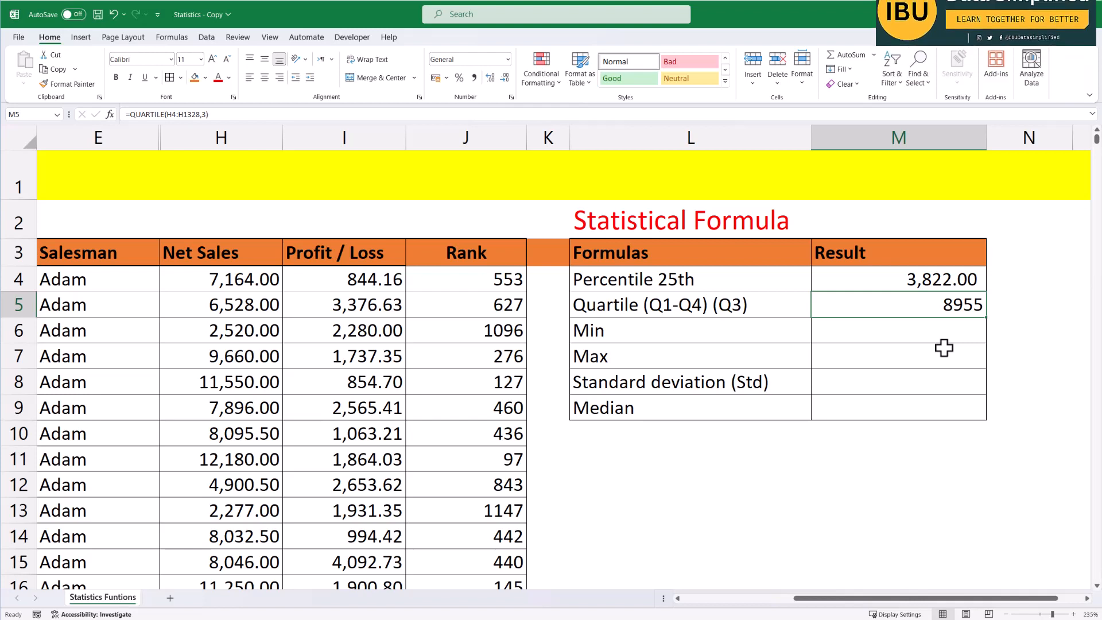
Enter =MIN(H4:H1328) in the Result cell for Min to get the lowest Net Sales value.
click(889, 331)
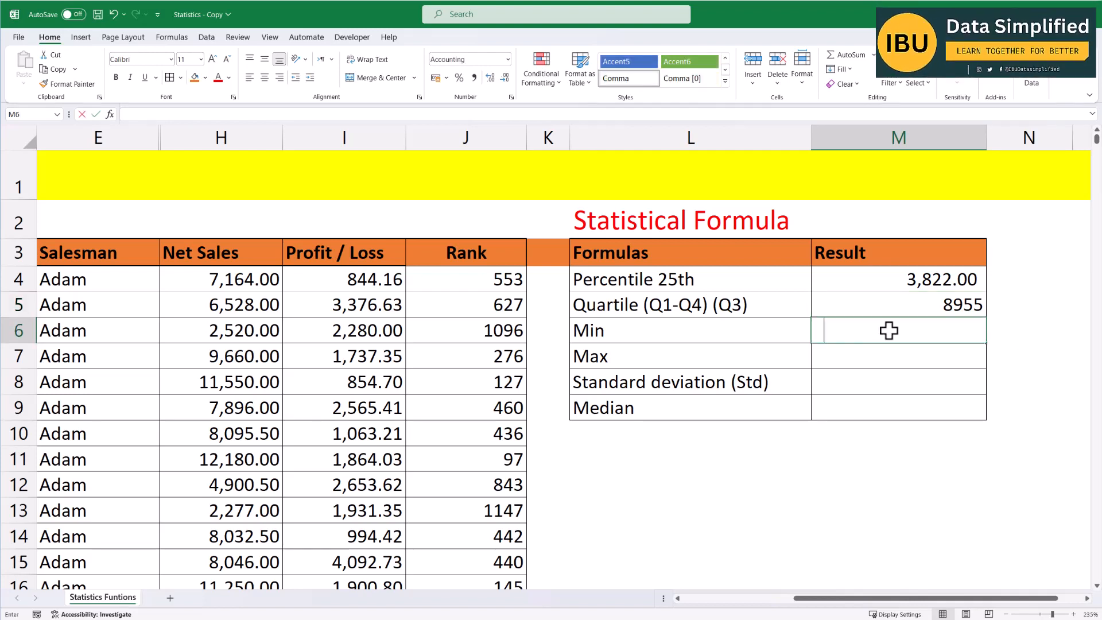
text(=)
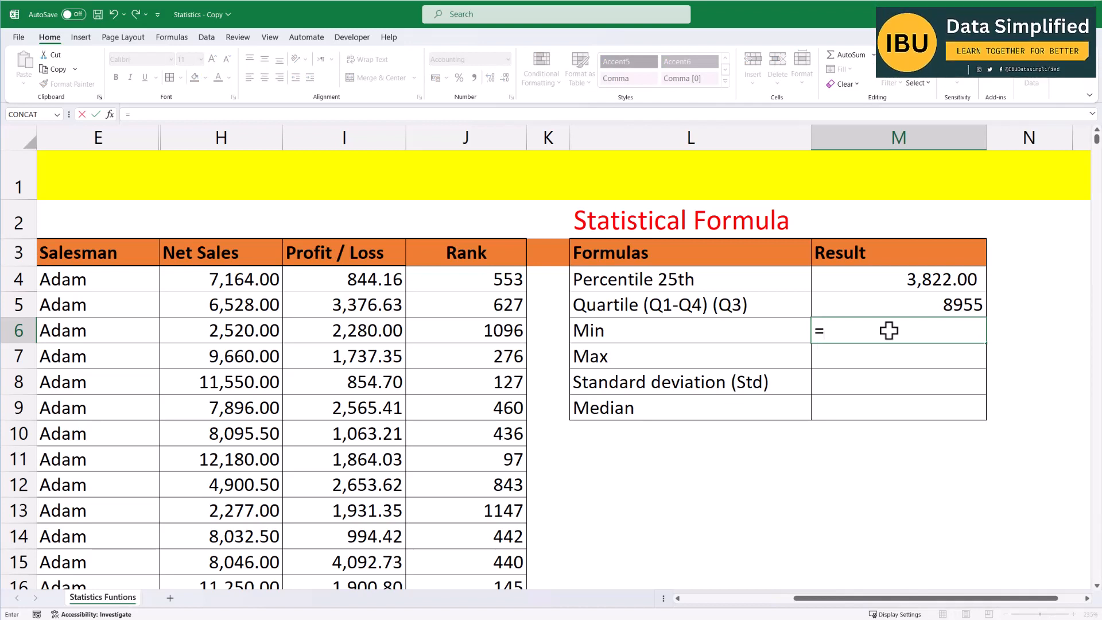
text(min)
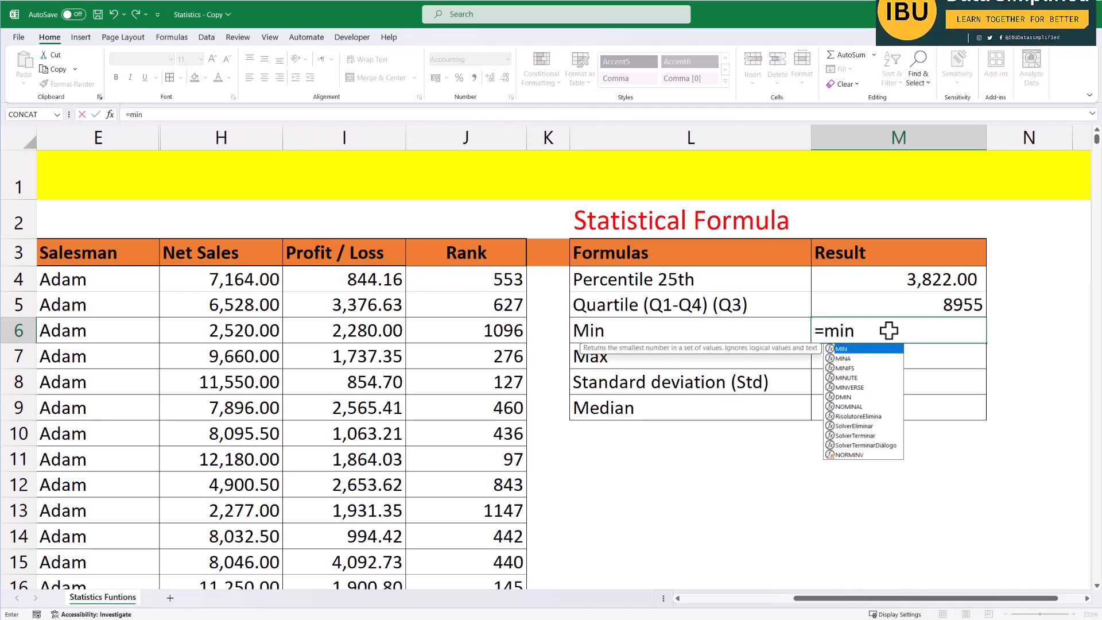
key(Tab)
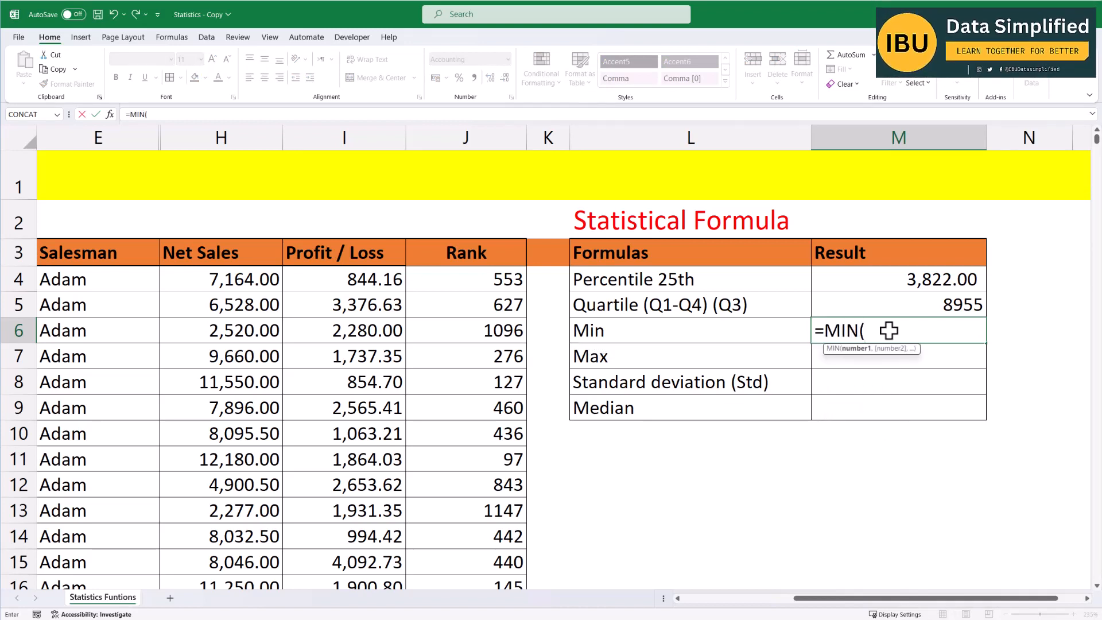
click(242, 278)
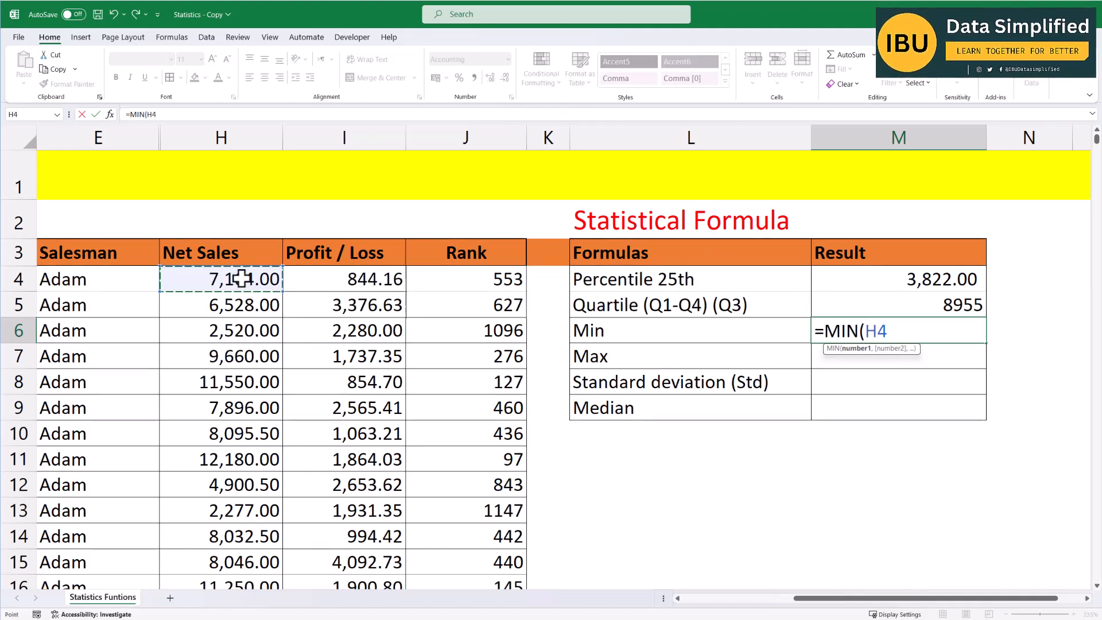
key(ctrl+shift+Down)
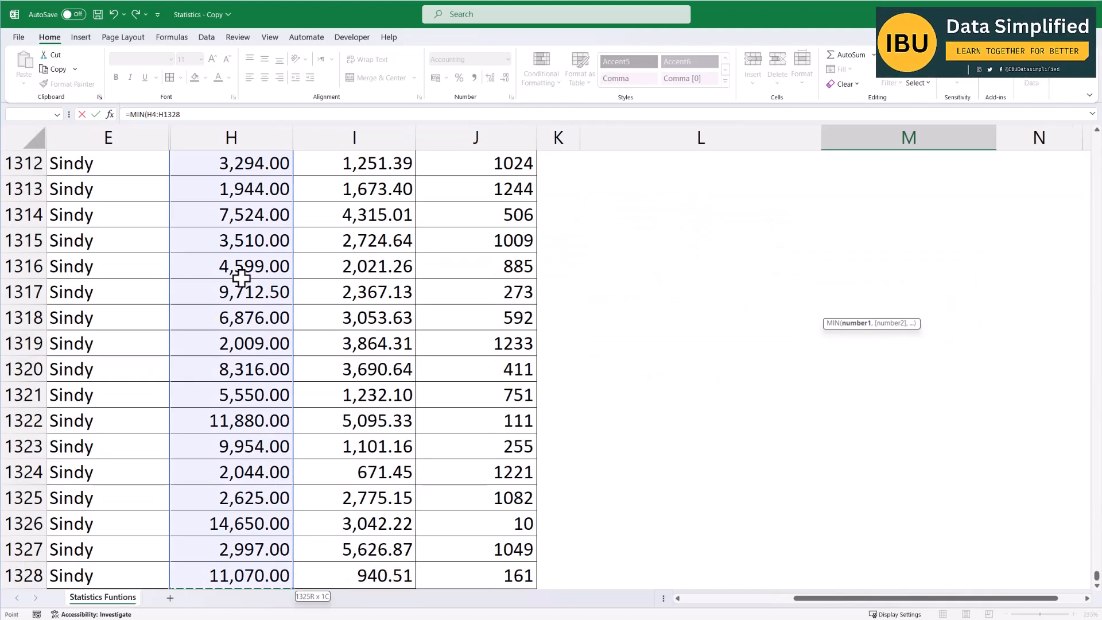
text())
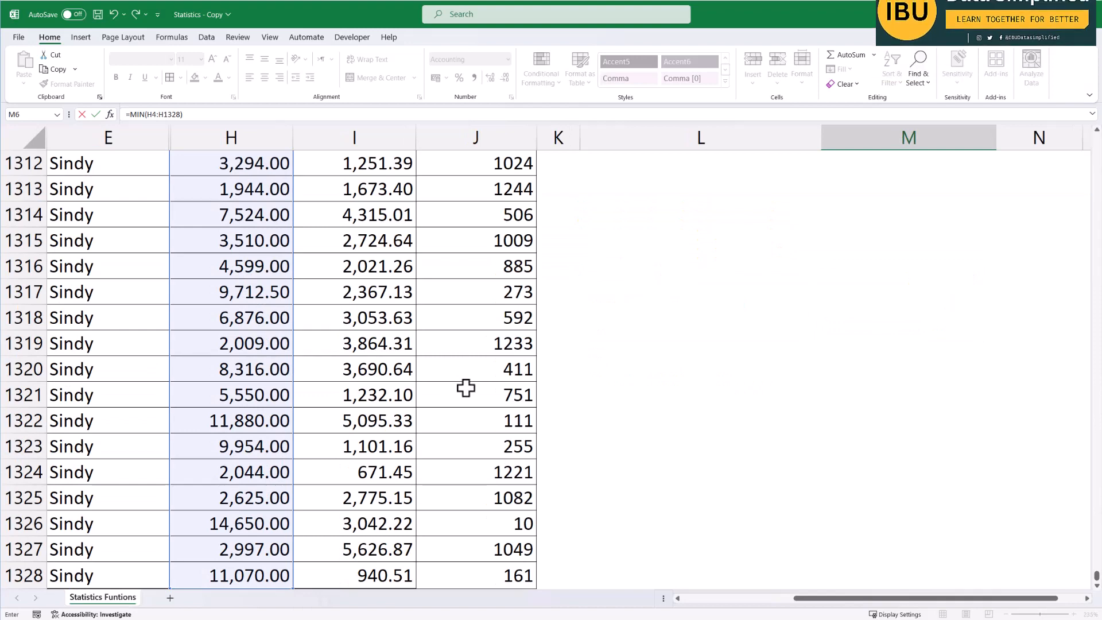
key(Return)
scroll(915, 398, up, 2)
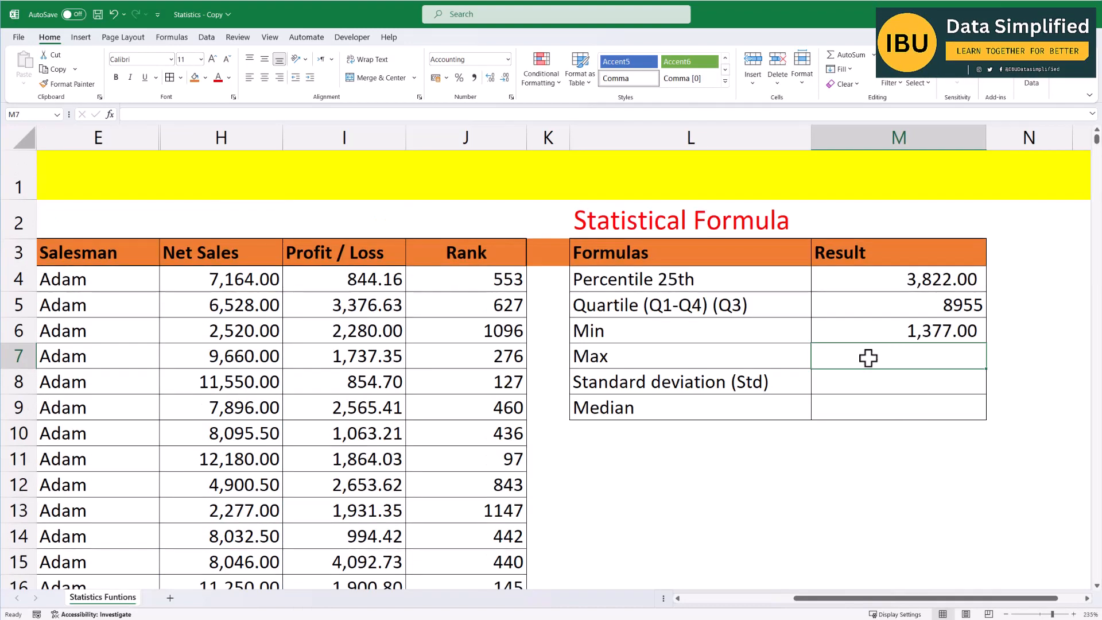
Enter =MAX(H4:H1328) in the Result cell for Max to get the highest Net Sales value.
text(=)
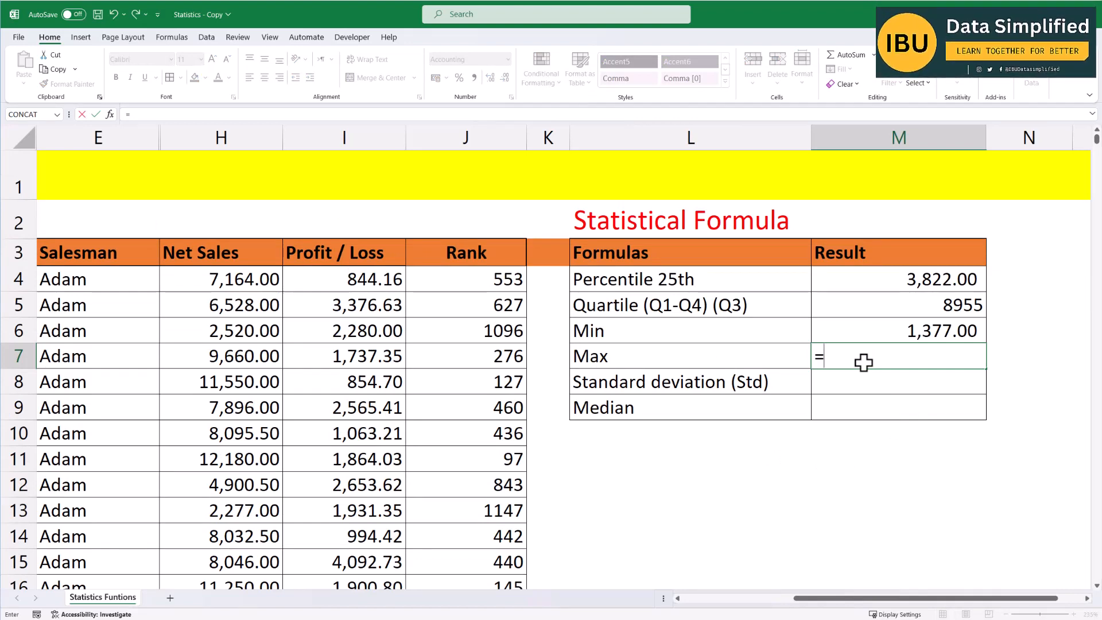
text(m)
key(BackSpace)
text(m)
key(BackSpace)
text(ma)
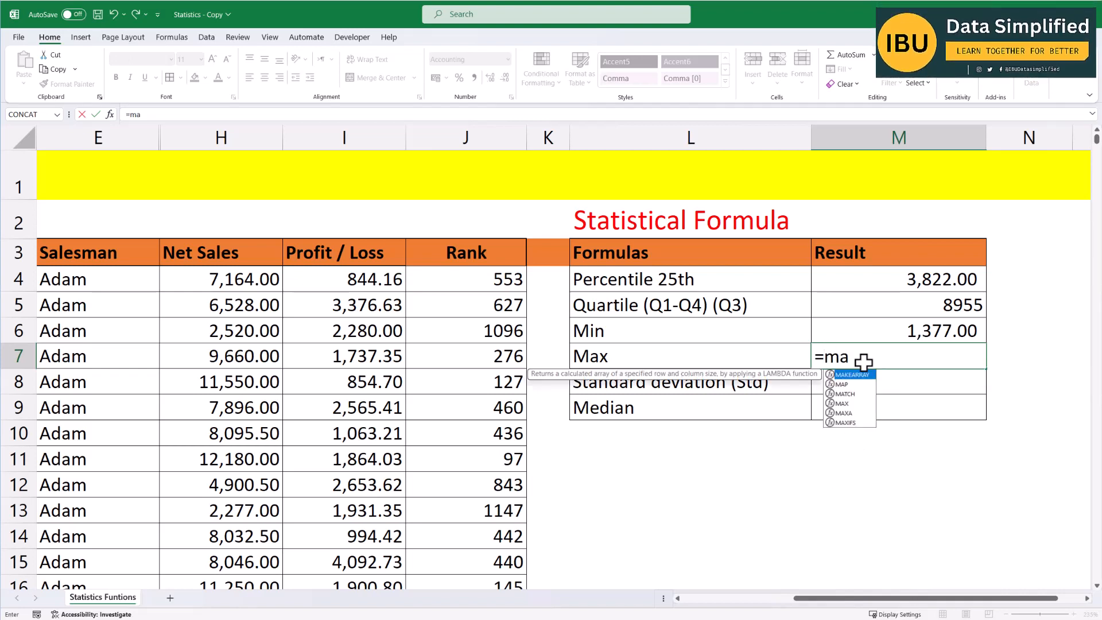
text(x)
key(Tab)
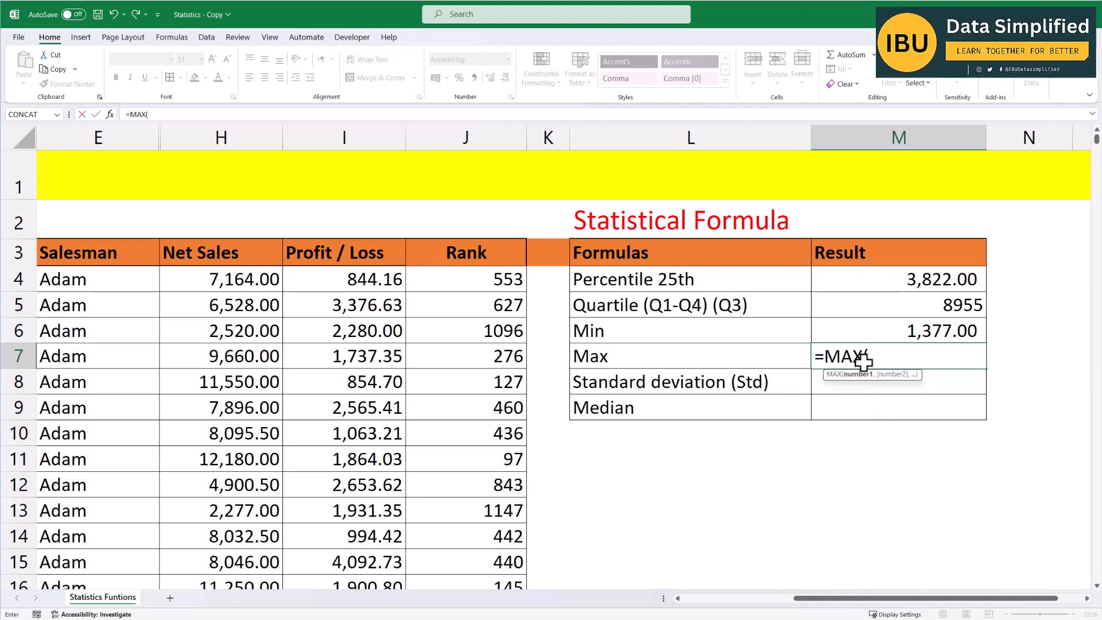
click(270, 281)
key(ctrl+shift+Down)
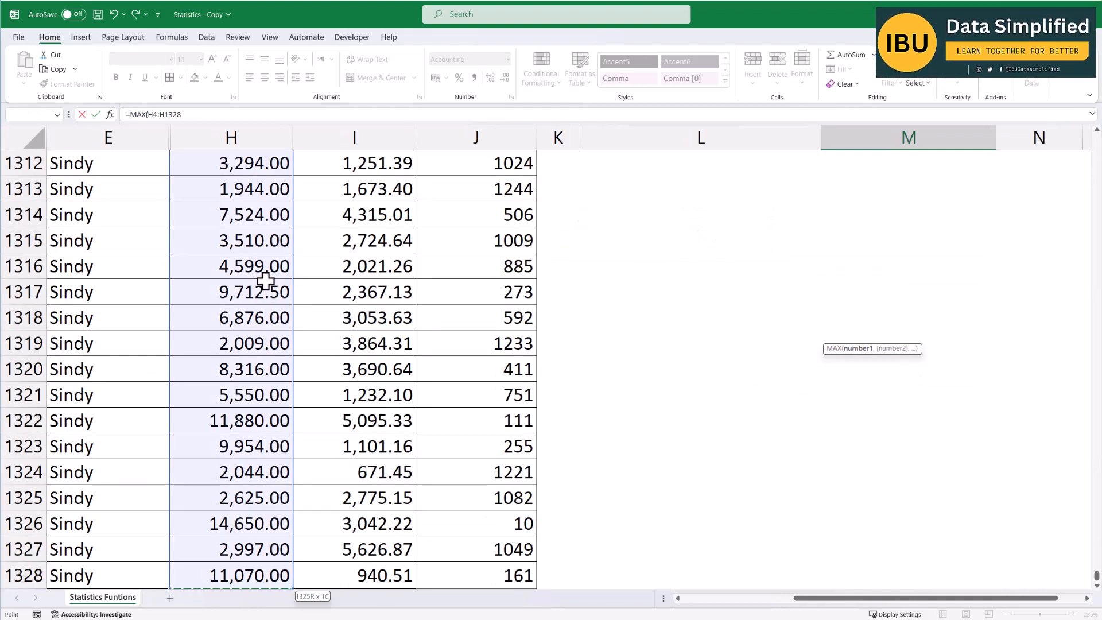
key(Return)
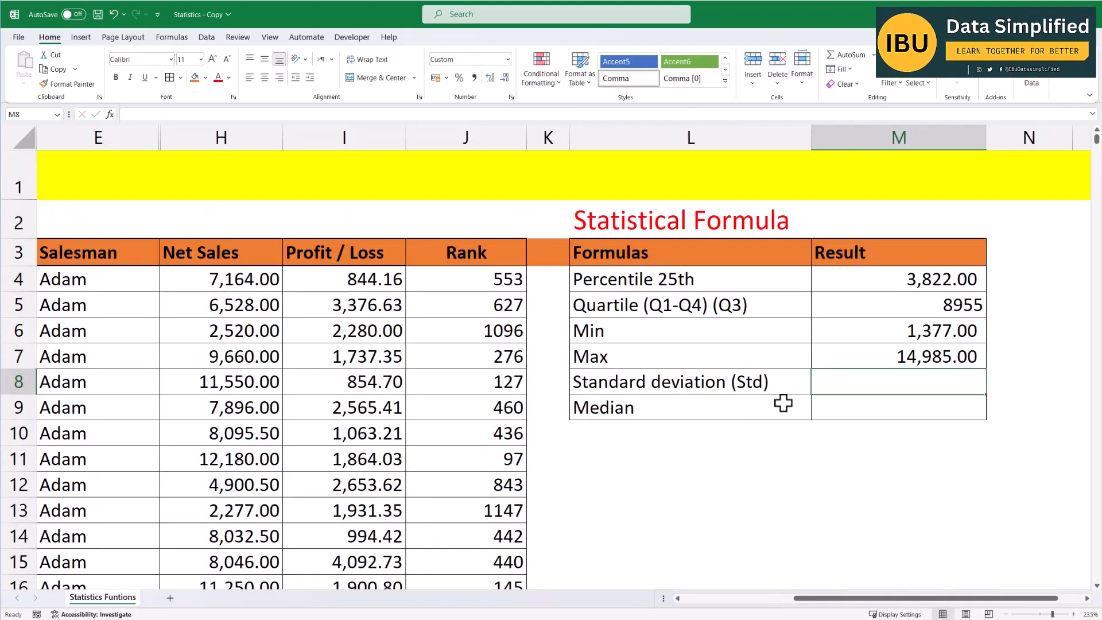
click(882, 332)
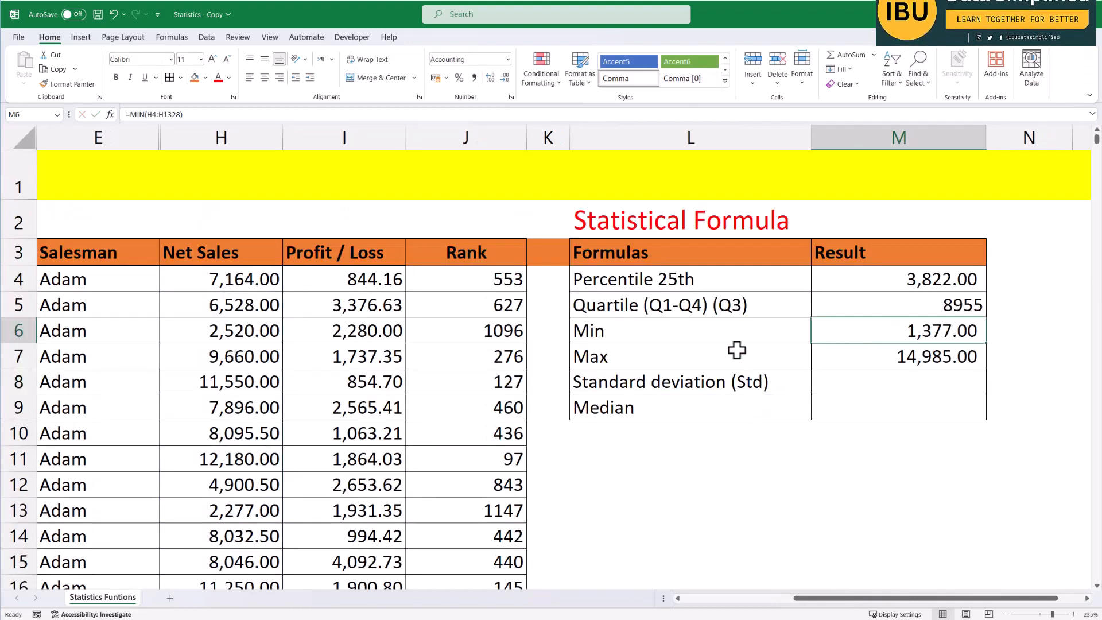
drag(711, 352, 561, 359)
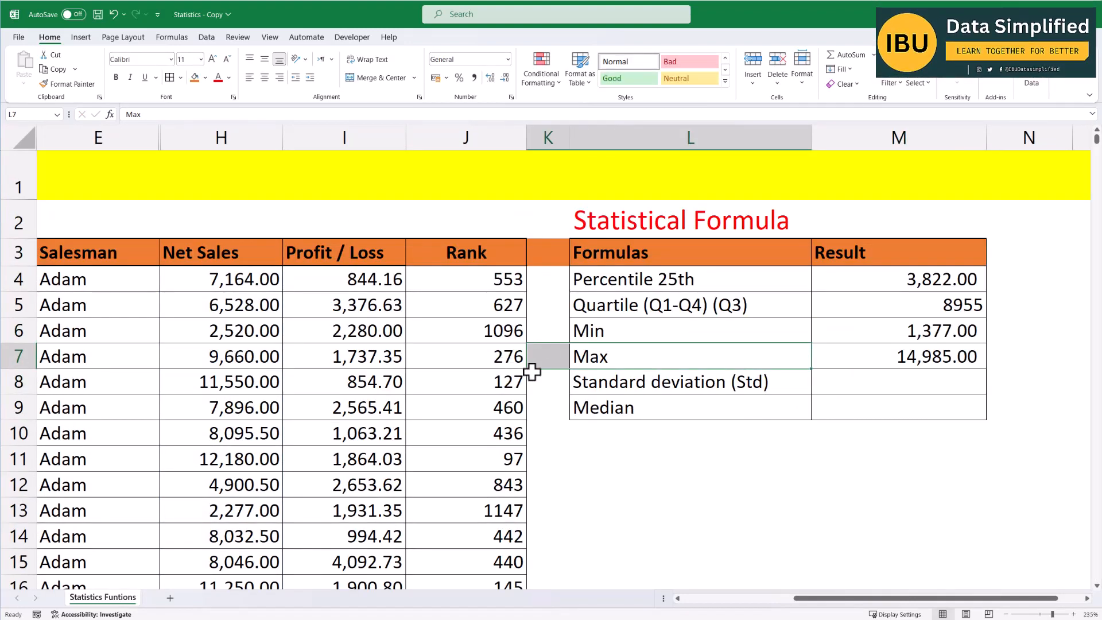
click(239, 278)
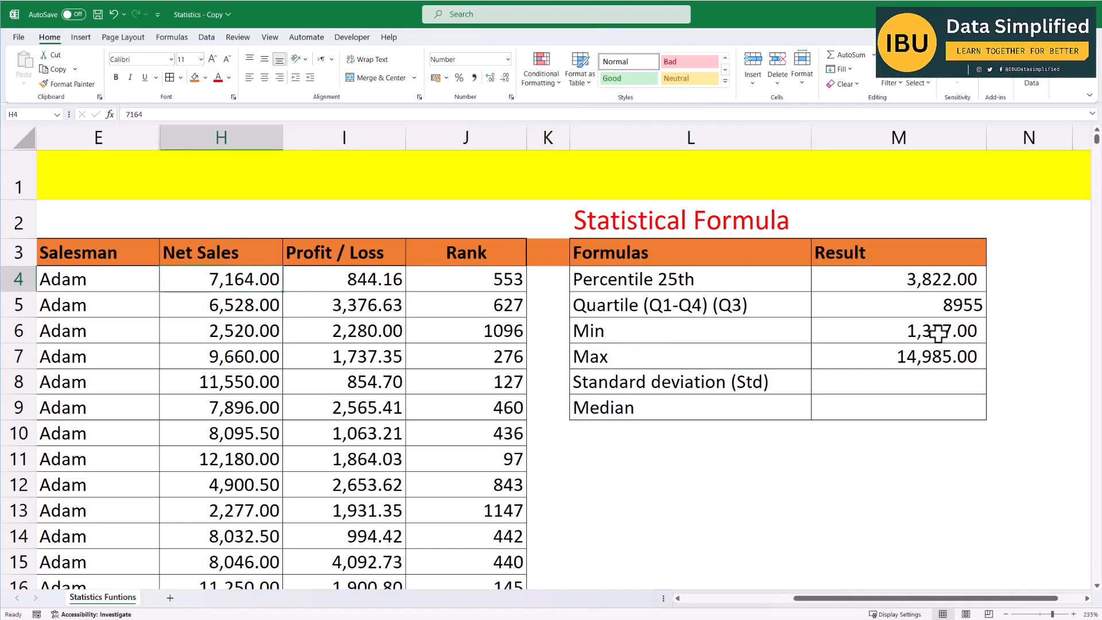
scroll(248, 477, down, 5)
scroll(255, 488, up, 6)
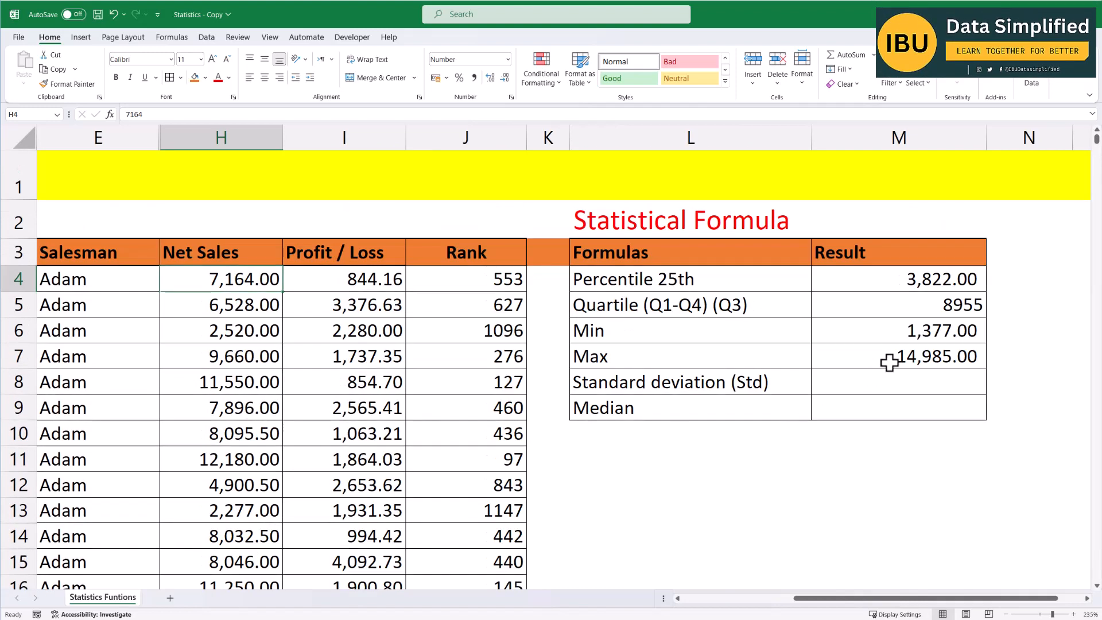
click(892, 360)
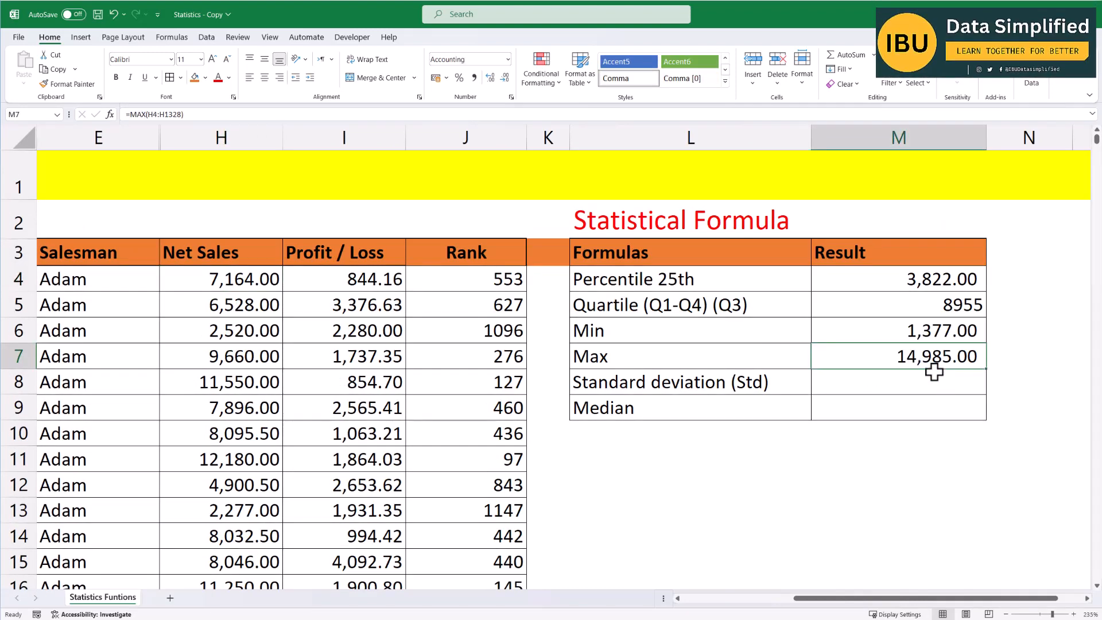
scroll(241, 462, down, 16)
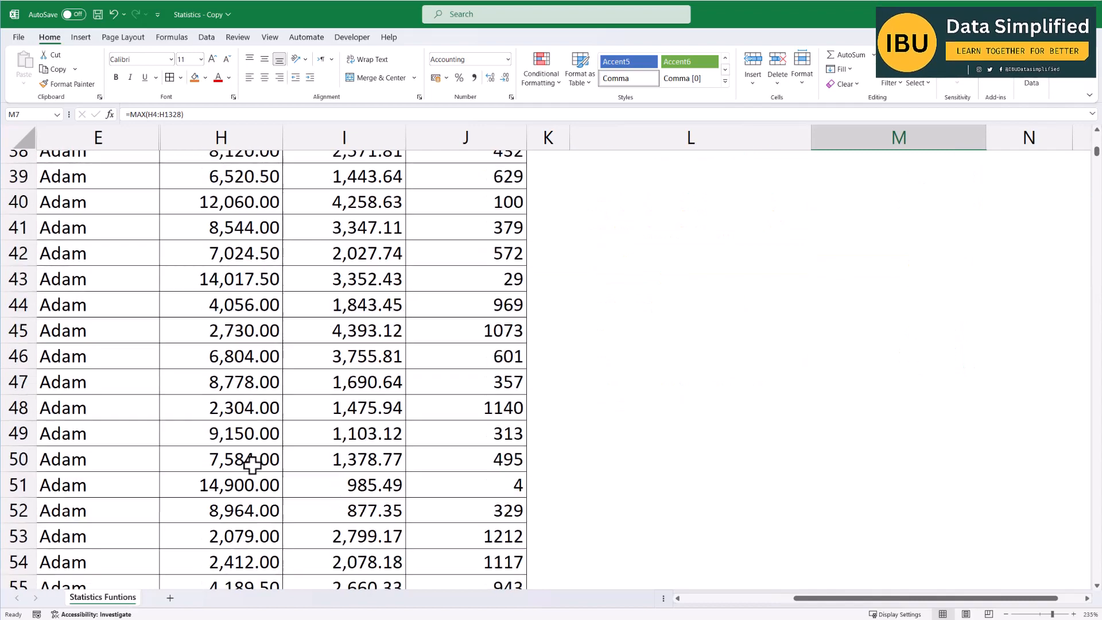
scroll(251, 468, up, 16)
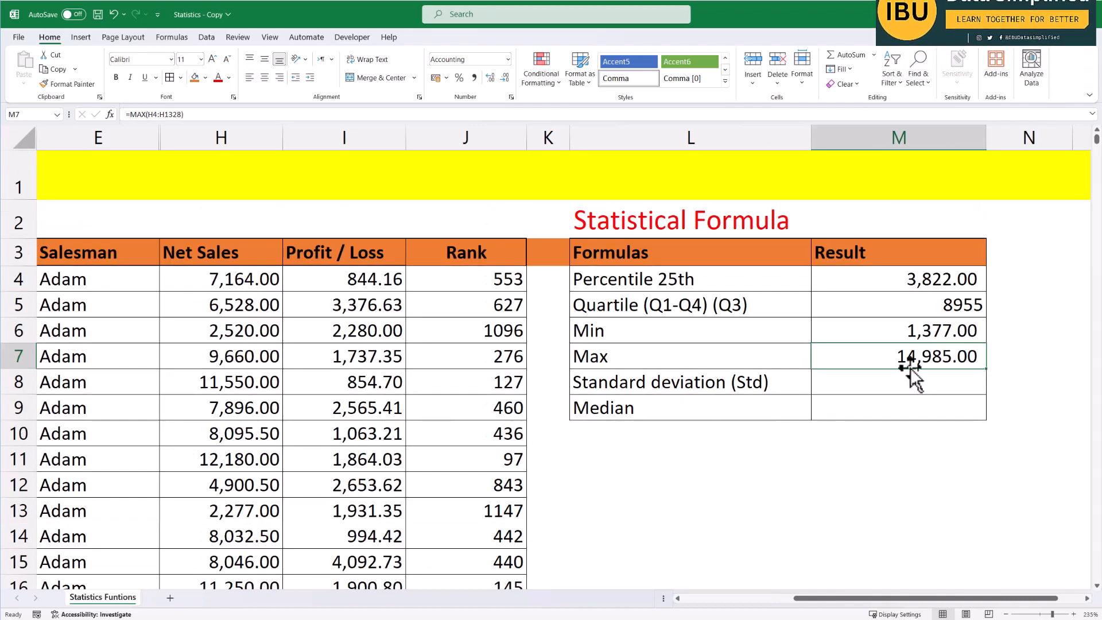
Start a STDEV function in the Result cell for Standard deviation.
click(906, 338)
click(895, 355)
click(878, 376)
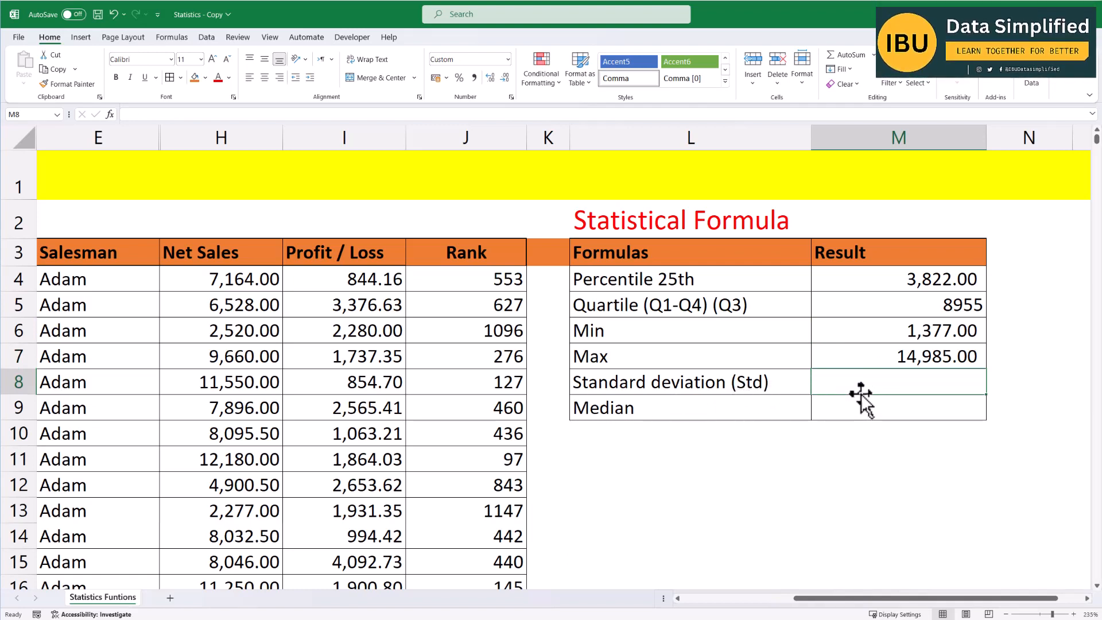
text(=st)
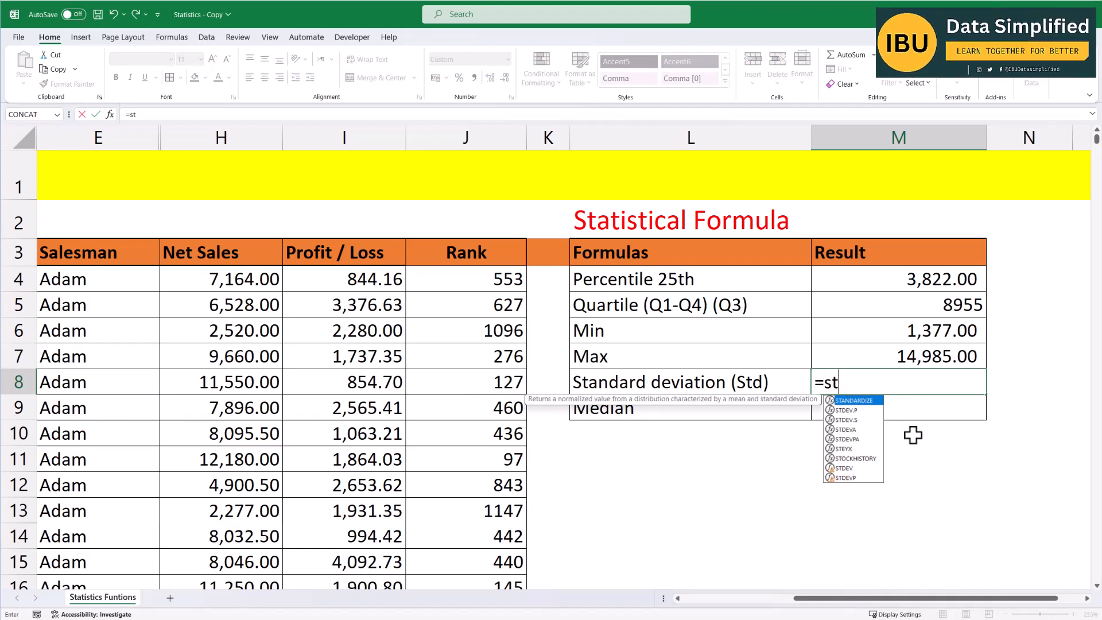
text(d)
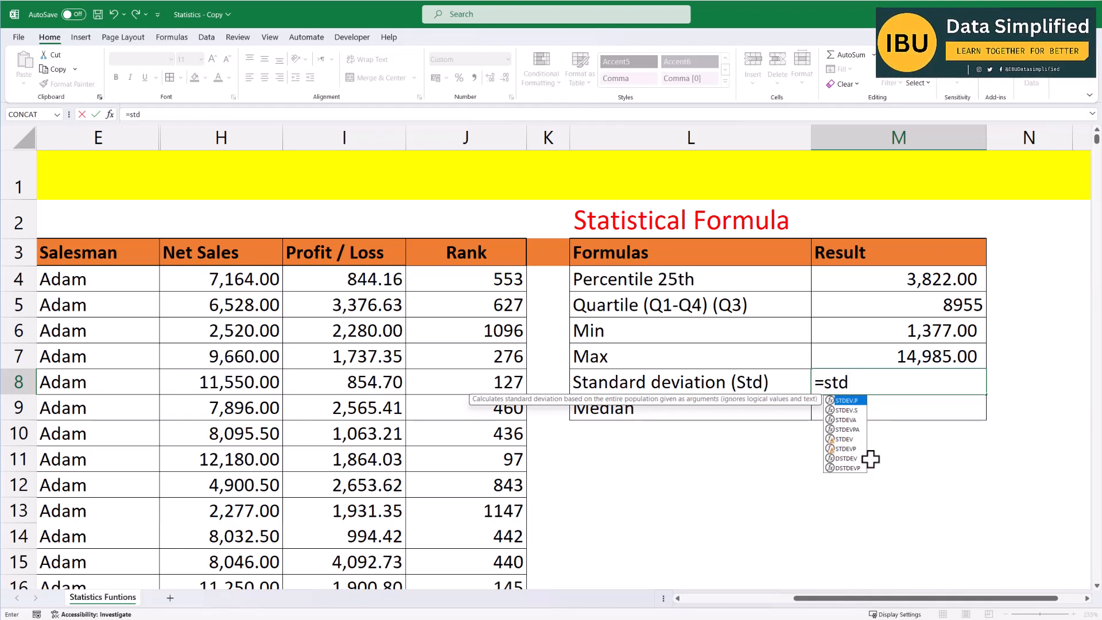
key(Down)
key(Down)
key(Down)
key(Down)
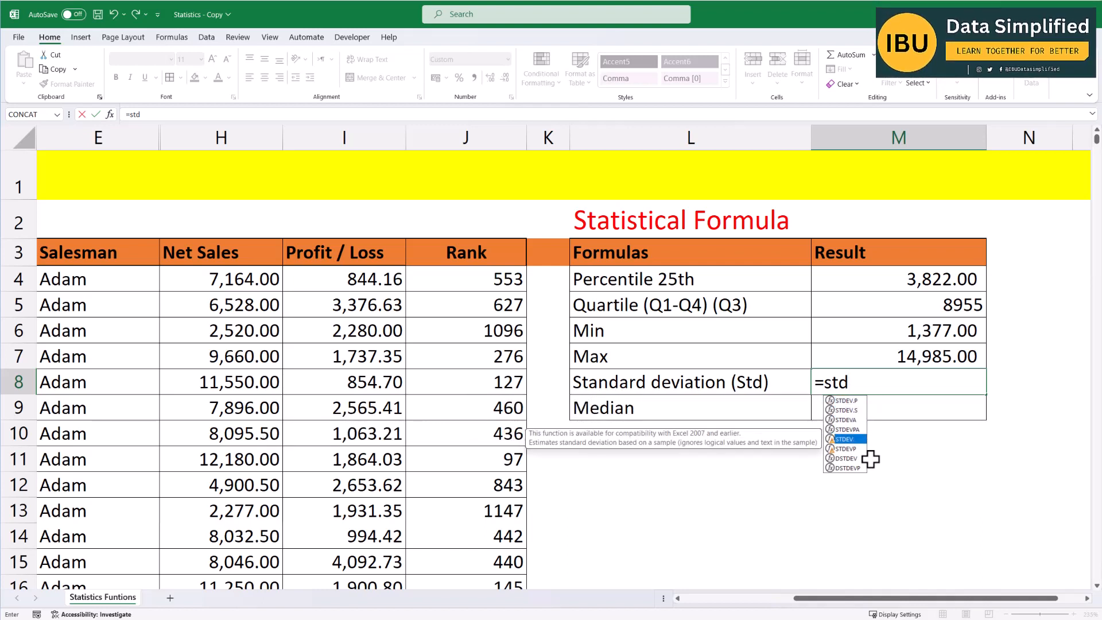
key(Tab)
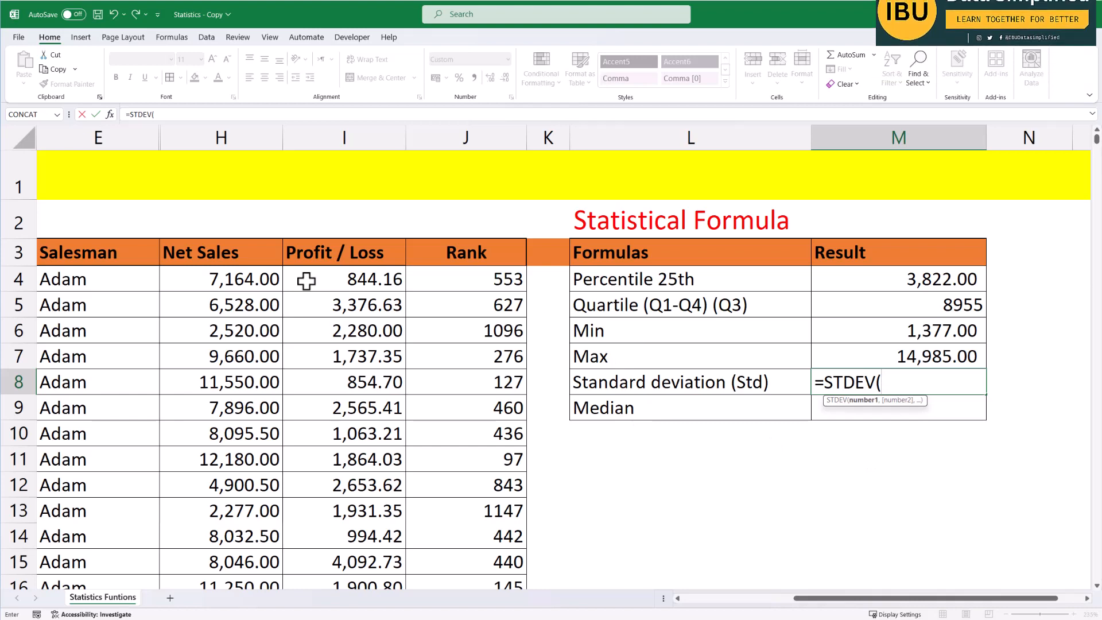
Complete the formula as =STDEV(H4:H1328) over the Net Sales column and enter it.
click(256, 277)
key(ctrl+shift+Down)
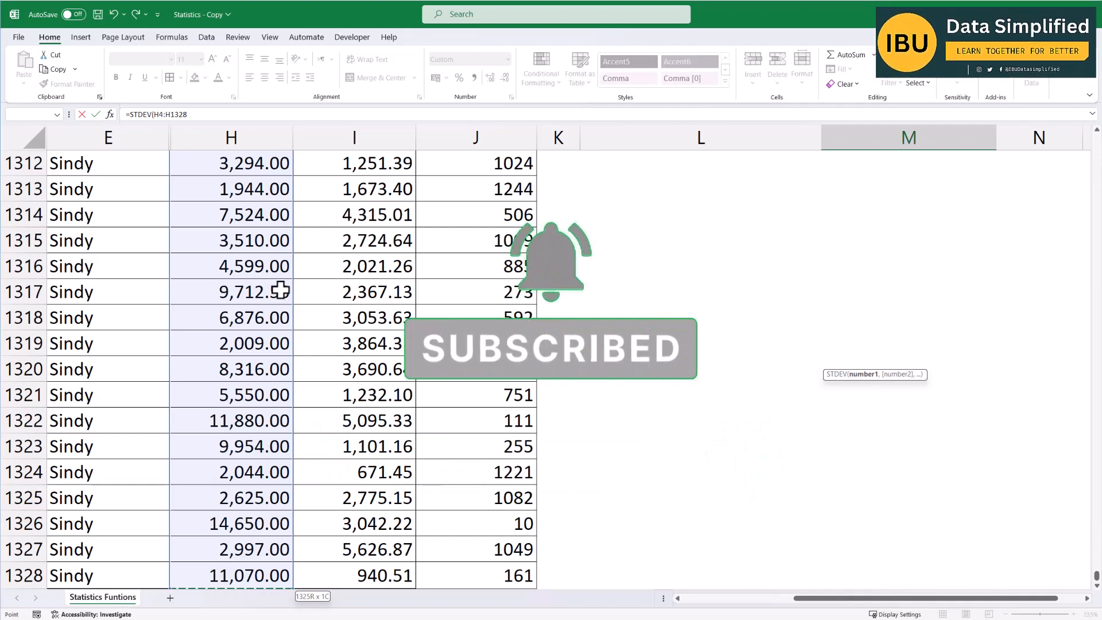
text())
key(Return)
Start a MEDIAN function in the Result cell for Median.
scroll(812, 384, up, 3)
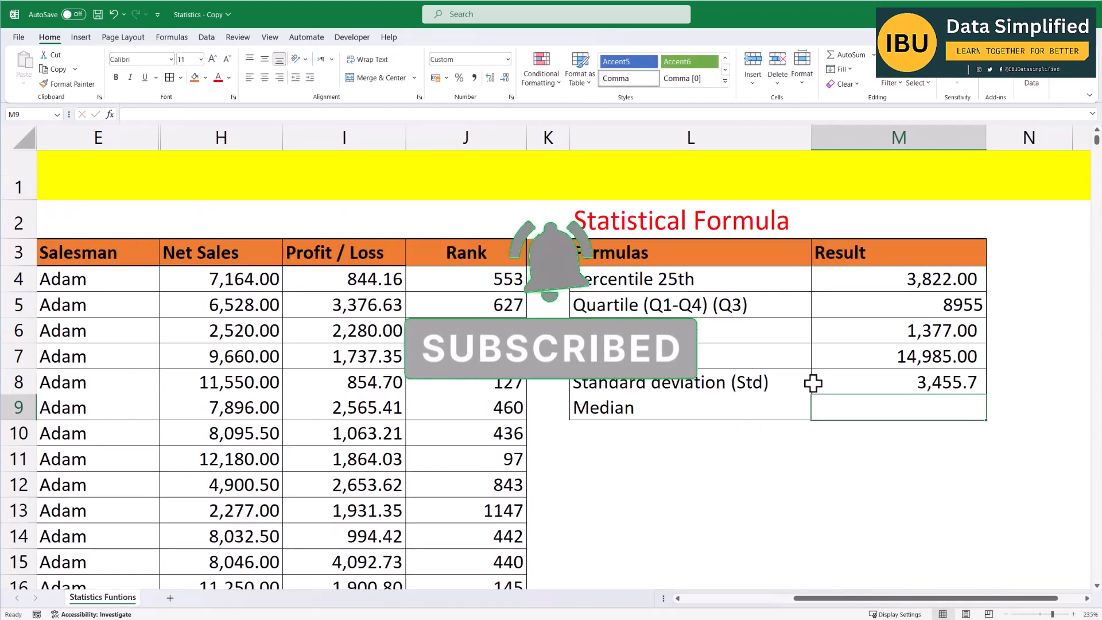
click(970, 392)
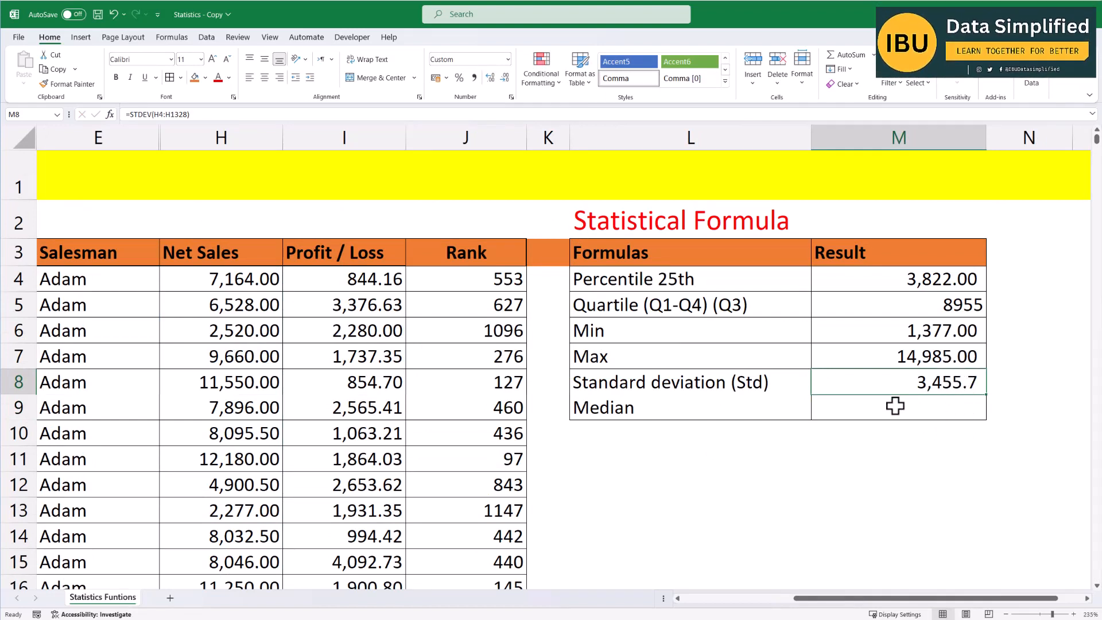
click(676, 390)
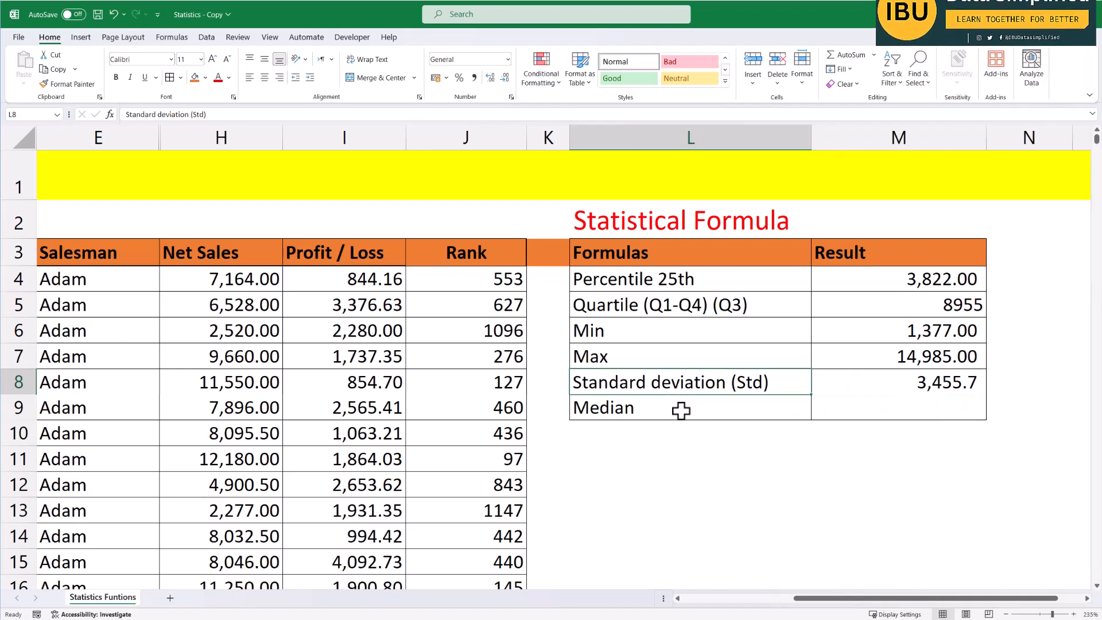
click(769, 455)
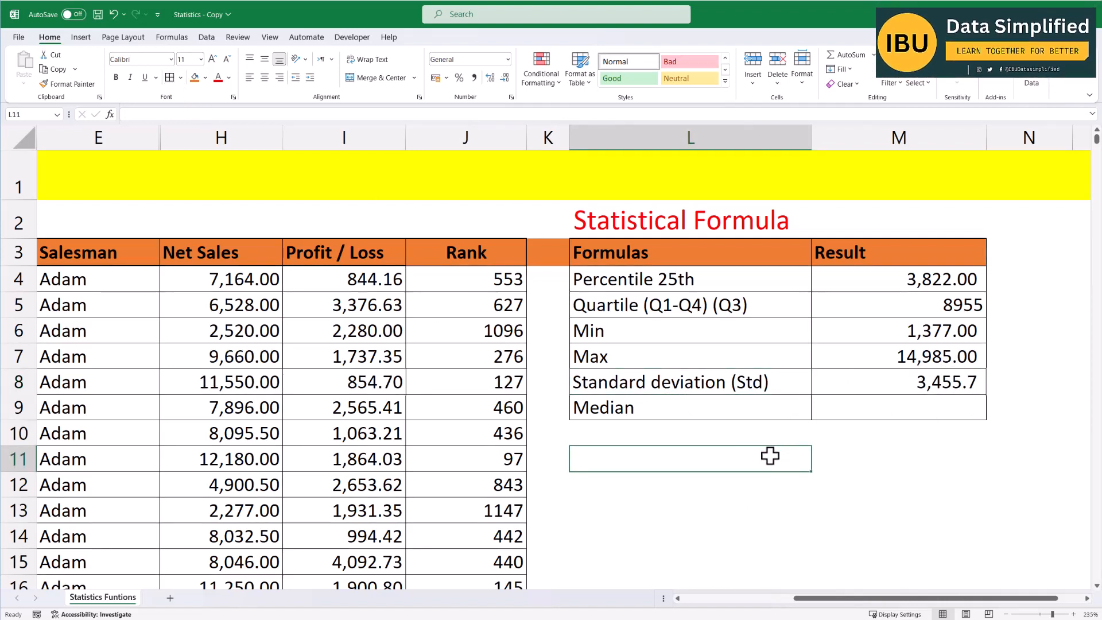
click(878, 405)
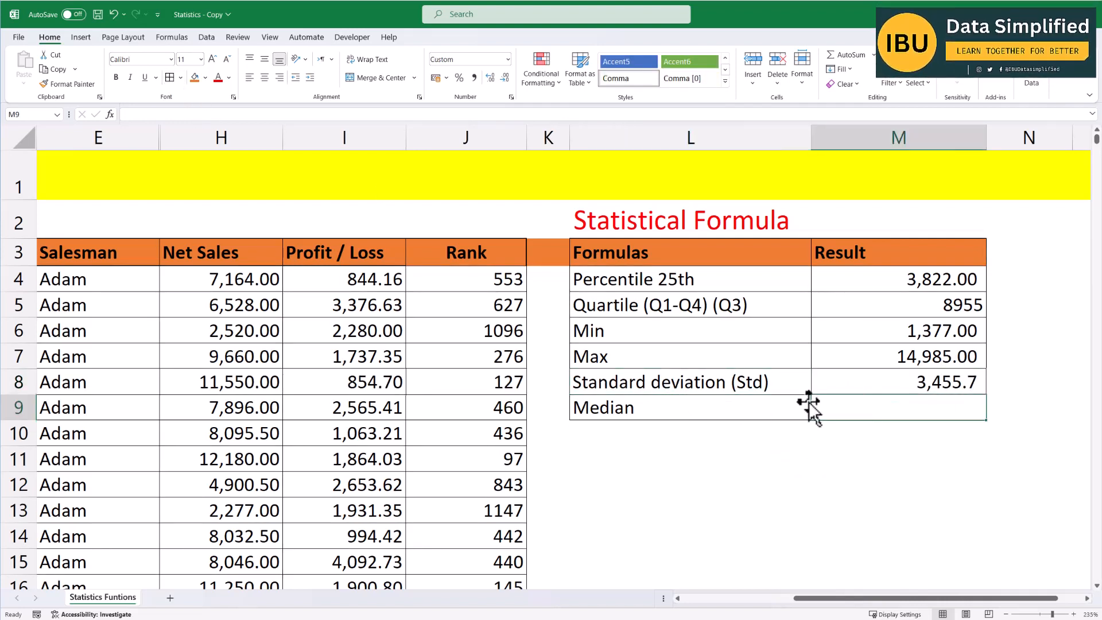
text(=med)
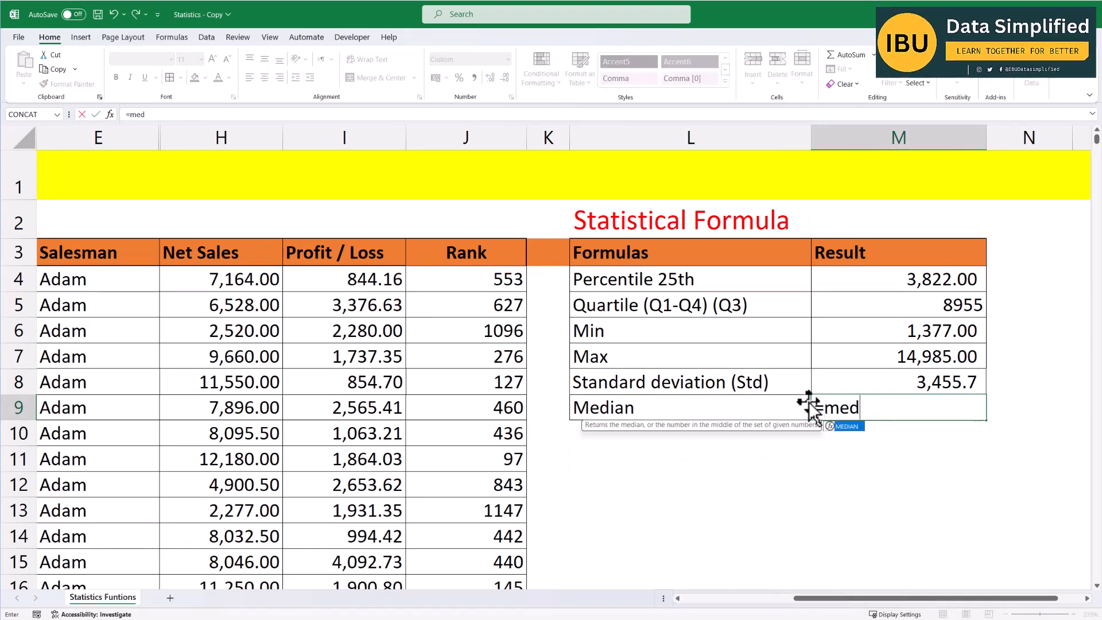
key(Tab)
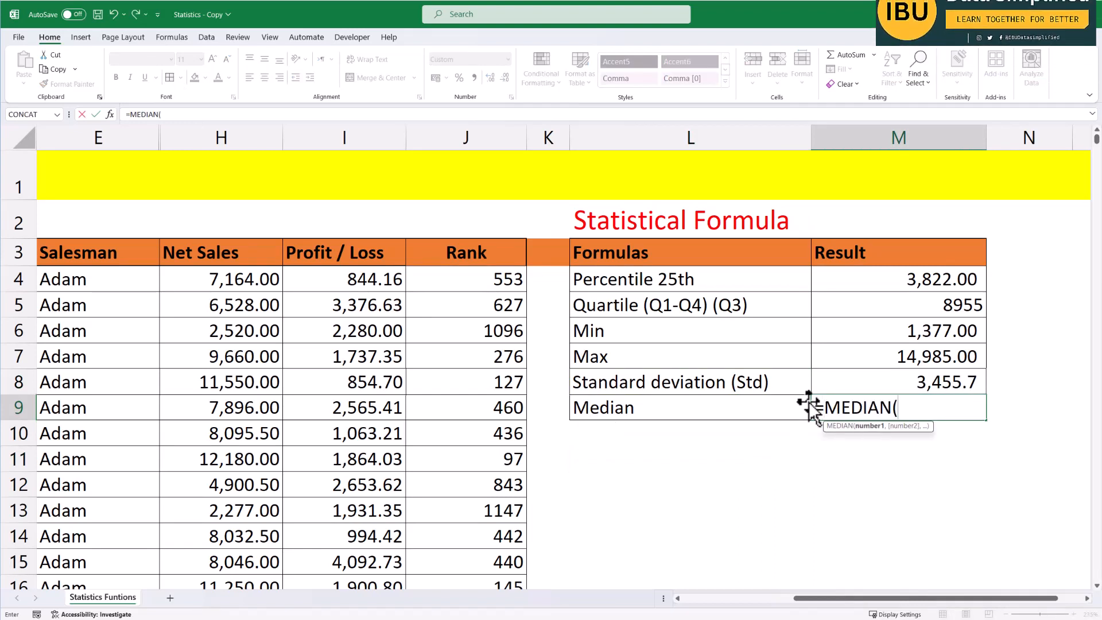
Complete the formula as =MEDIAN(H4:H1328) over the Net Sales column and enter it.
click(230, 281)
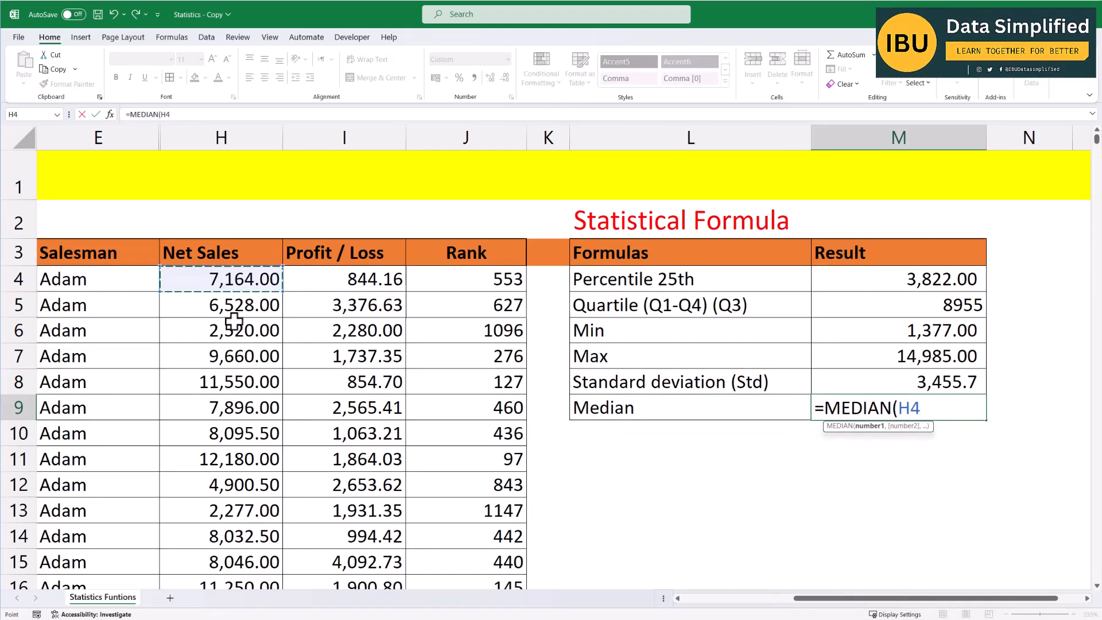
key(ctrl+shift+Down)
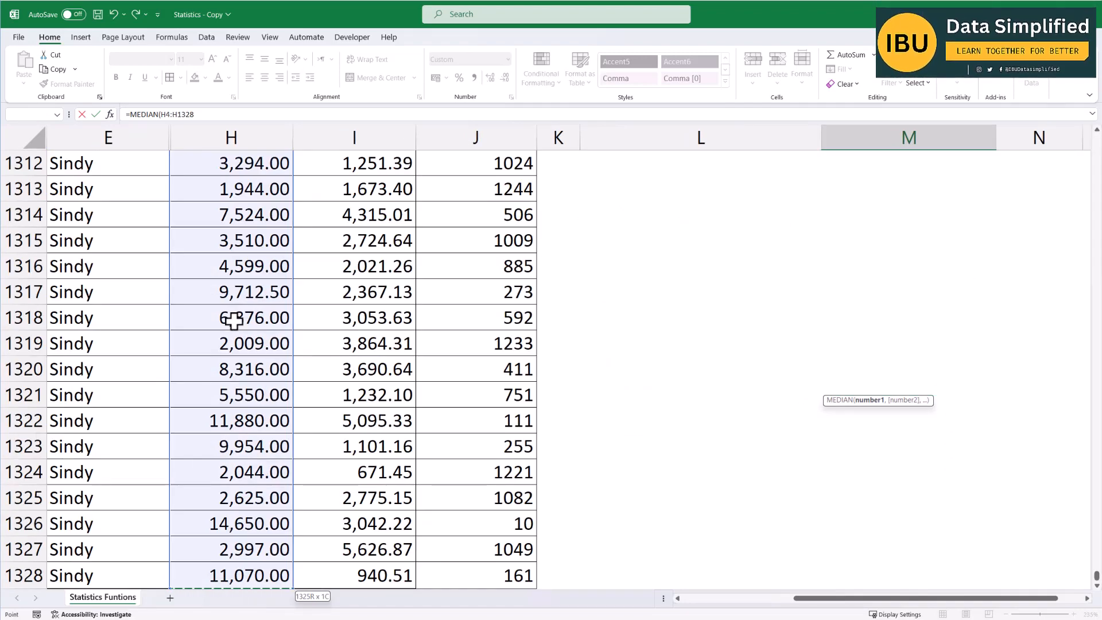
scroll(716, 352, up, 20)
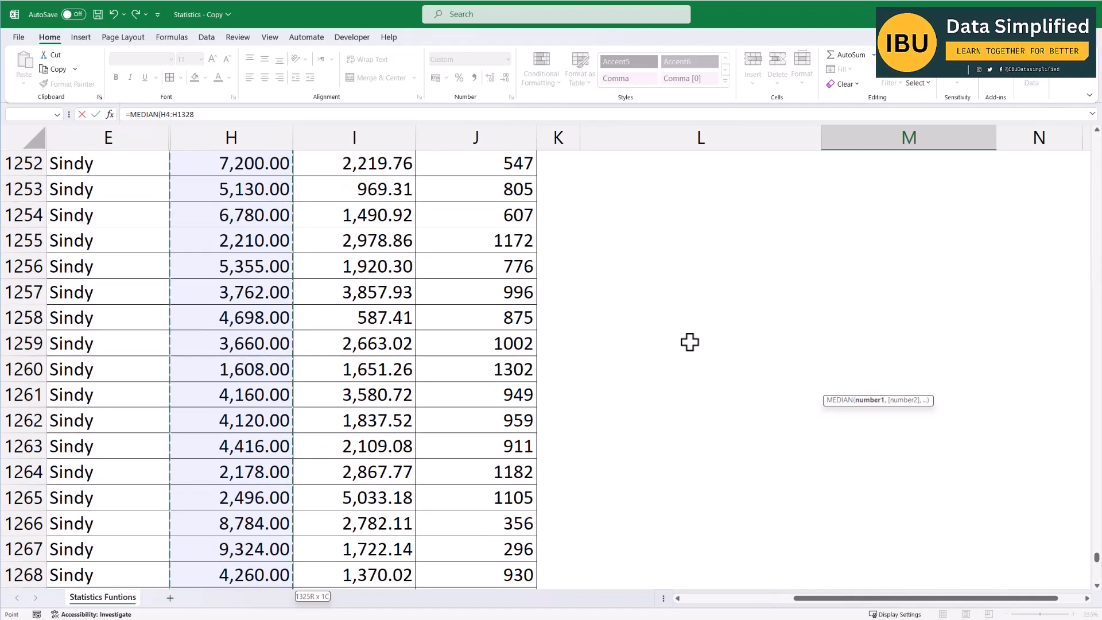
scroll(725, 388, up, 19)
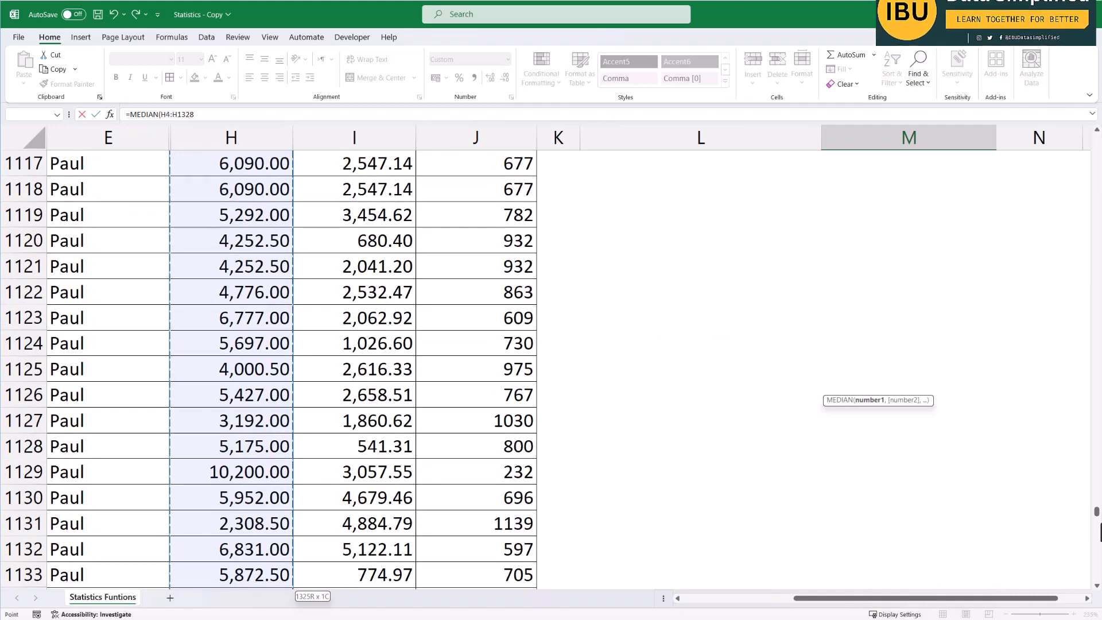
drag(1095, 526, 1082, 128)
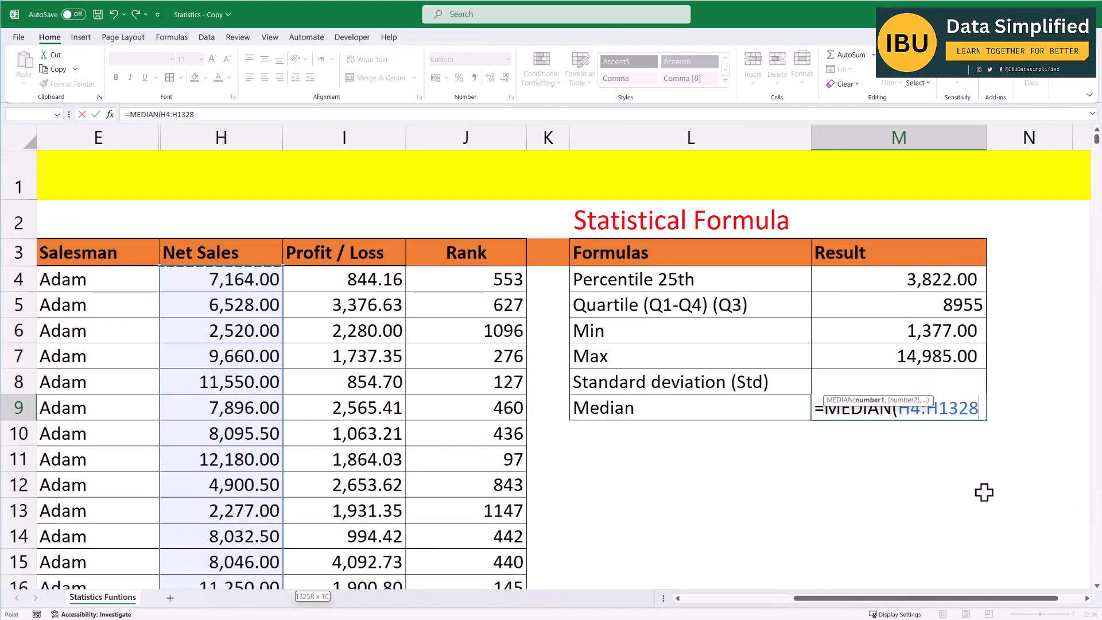
text())
key(Return)
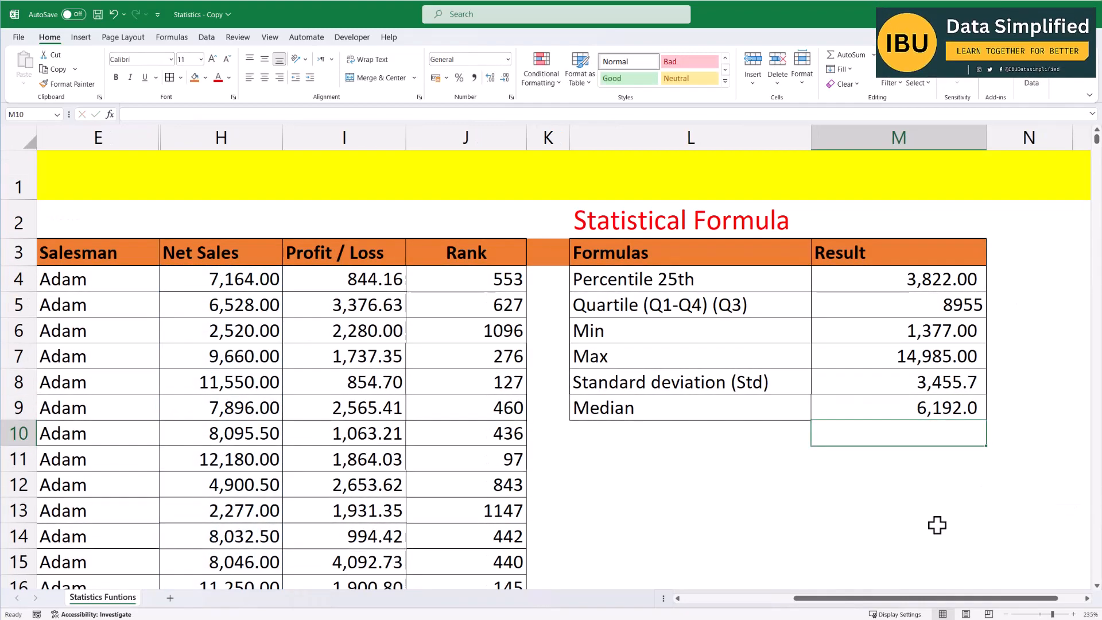
Copy the Percentile 25th result's number format to the other Result cells with Format Painter.
click(939, 519)
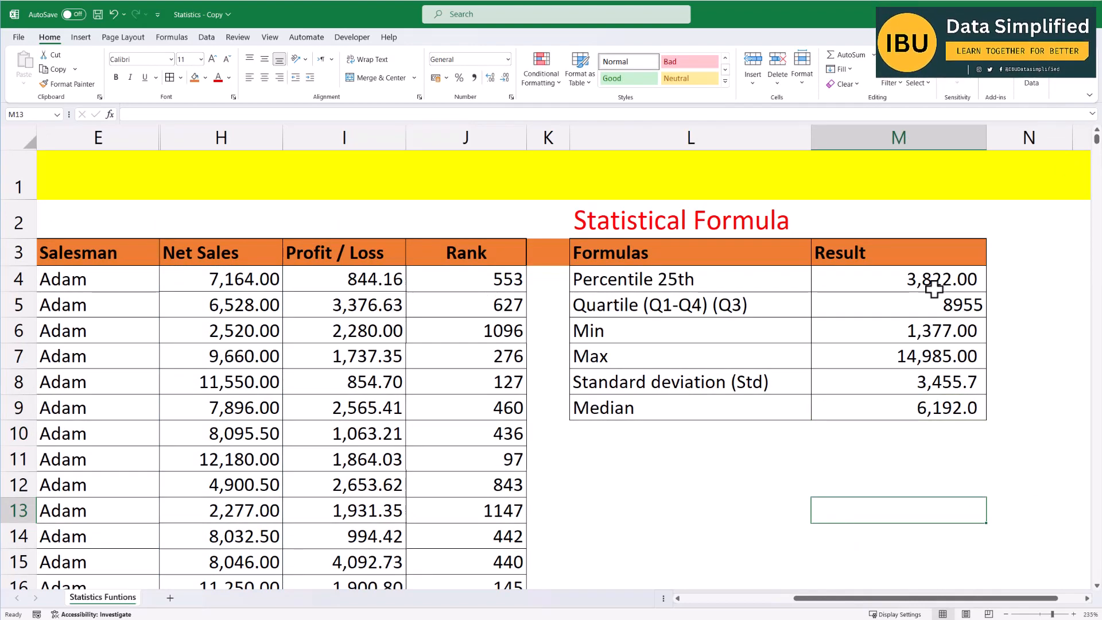
click(928, 271)
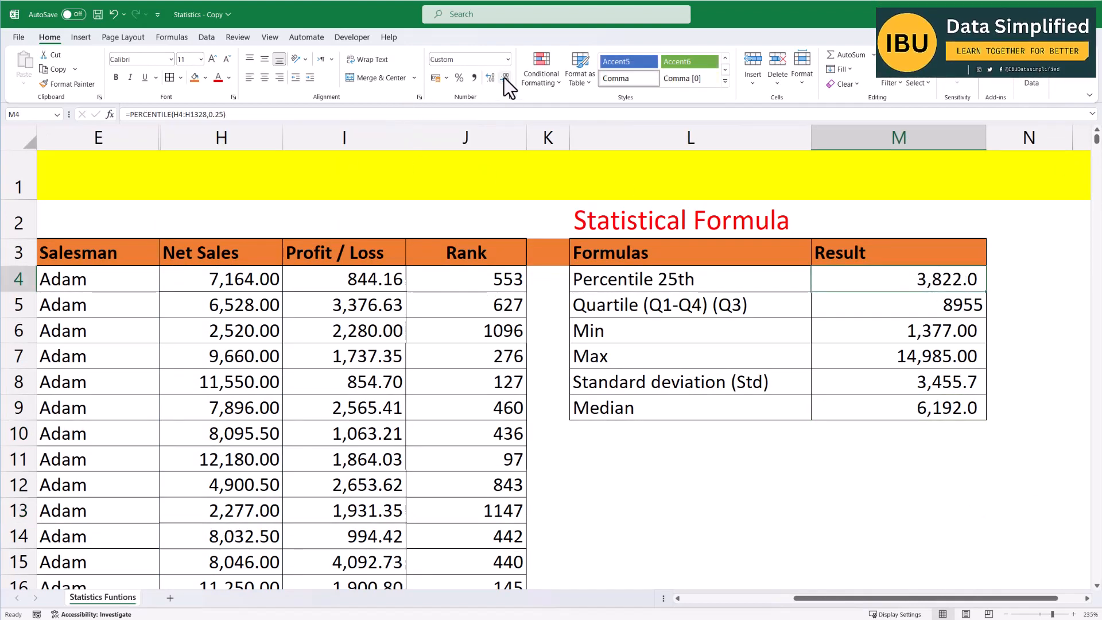
click(487, 78)
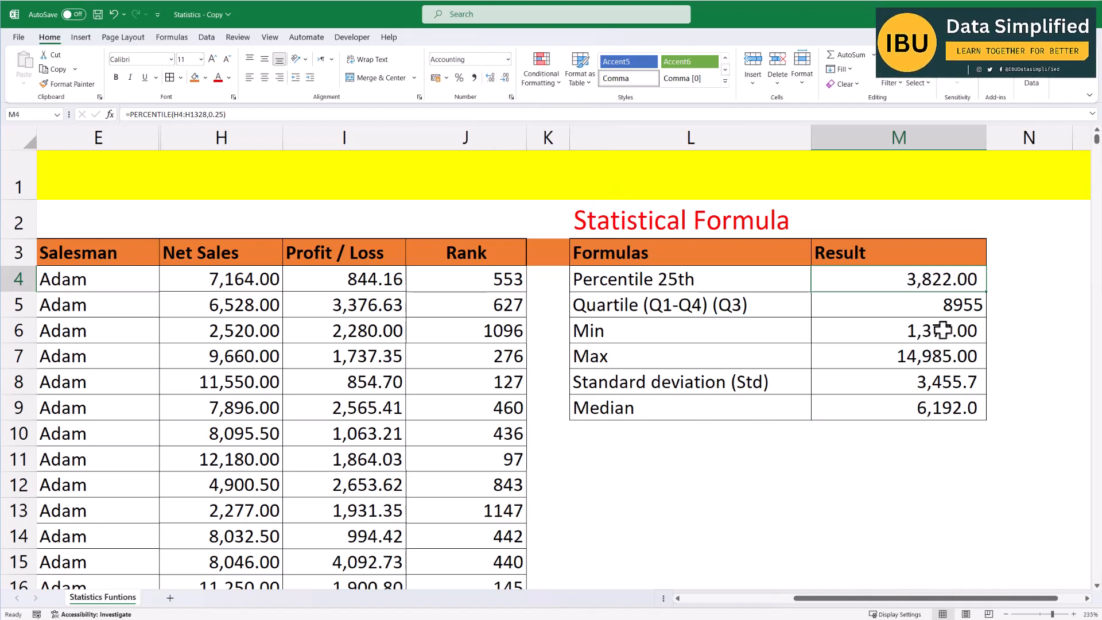
click(69, 84)
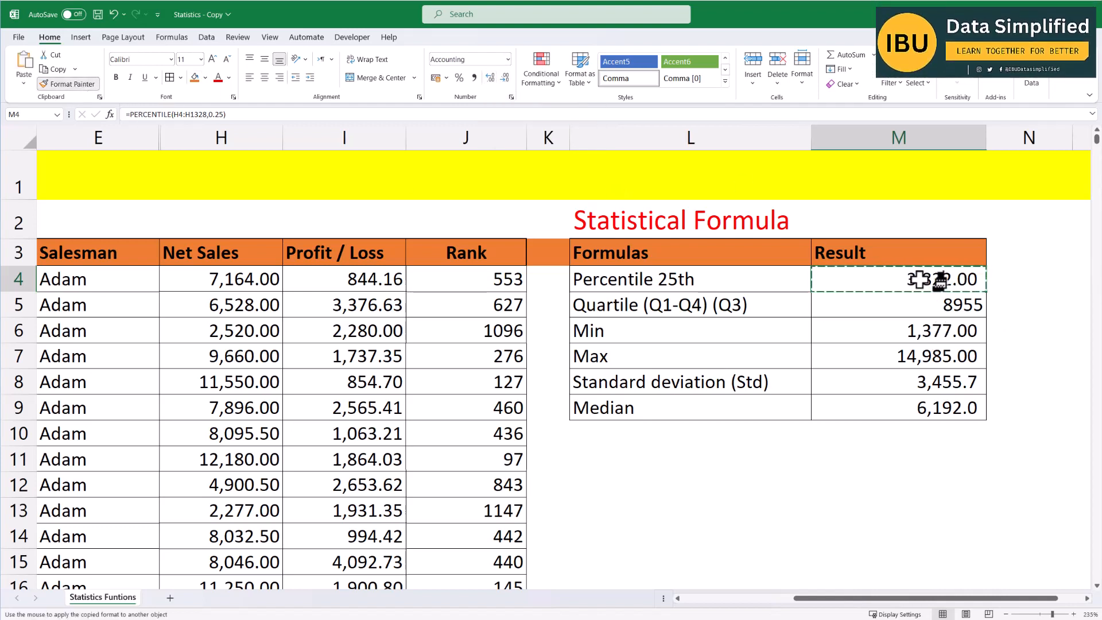
drag(930, 304, 918, 409)
click(901, 493)
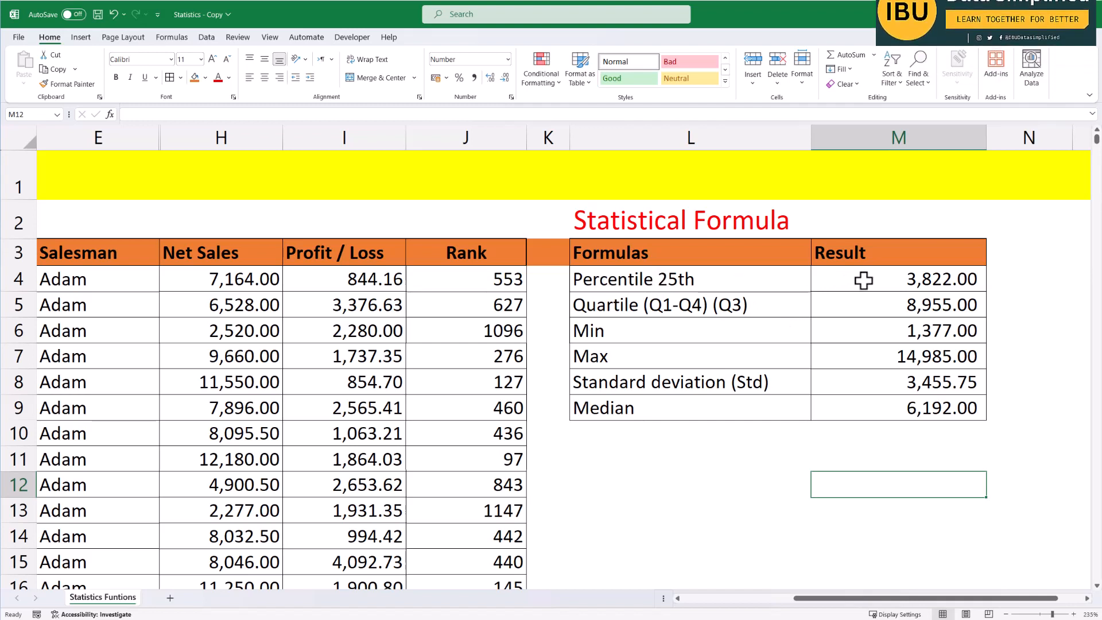
drag(863, 280, 873, 409)
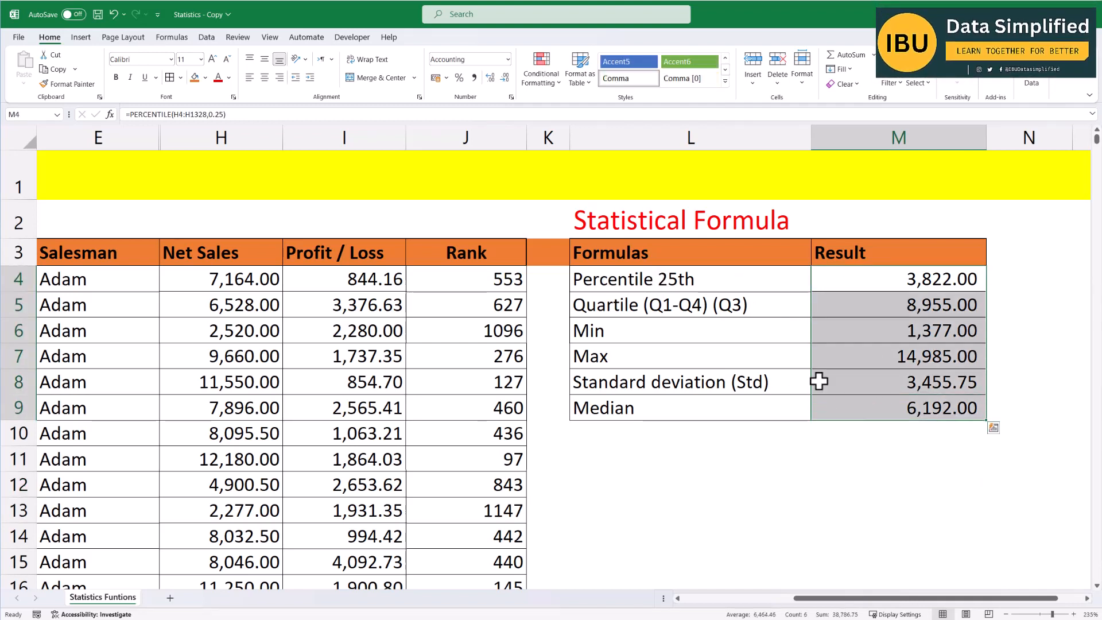